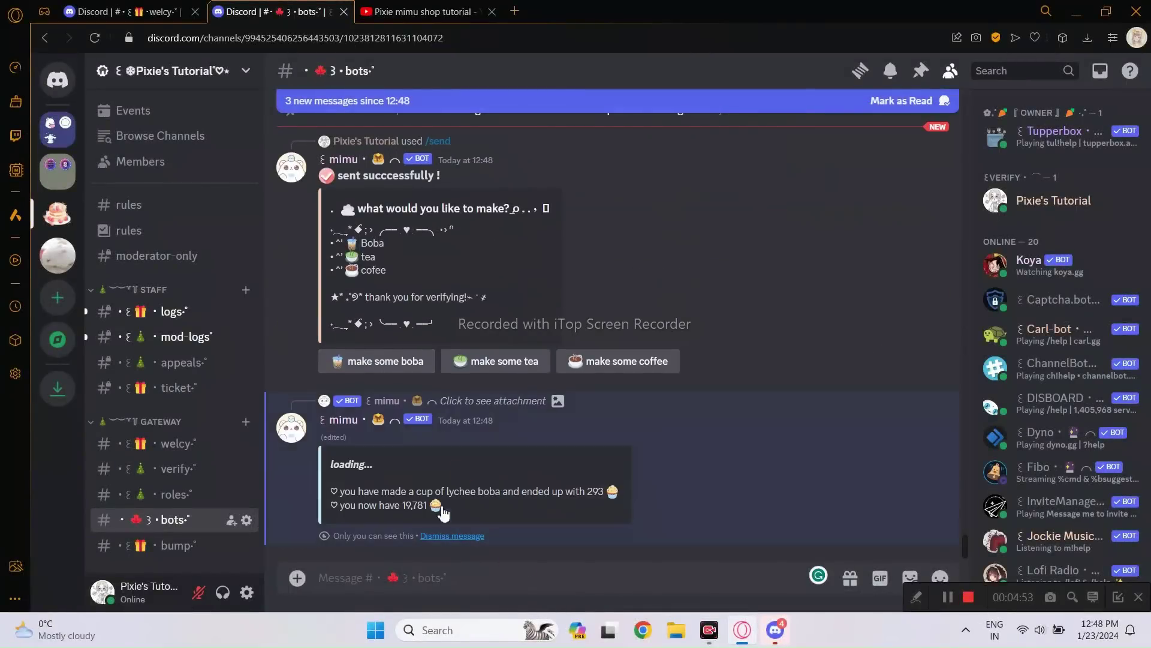
# - Press the 'make some boba' and 'make some coffee' buttons under the Shop embed to check mimu's replies
pyautogui.click(495, 361)
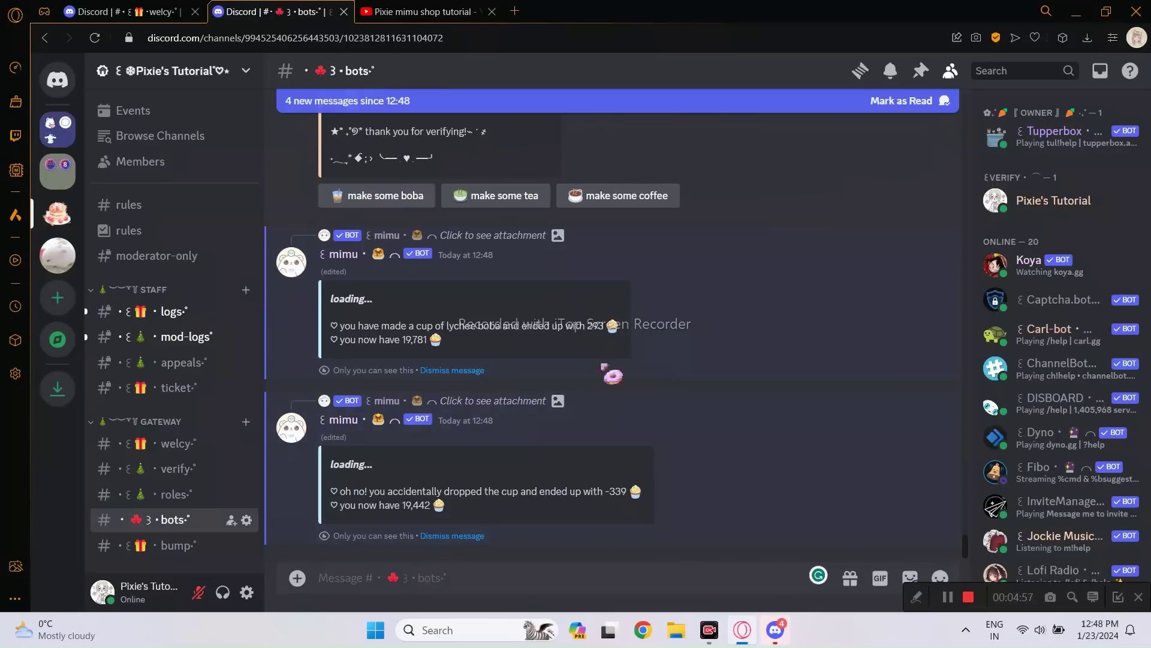
pyautogui.click(615, 198)
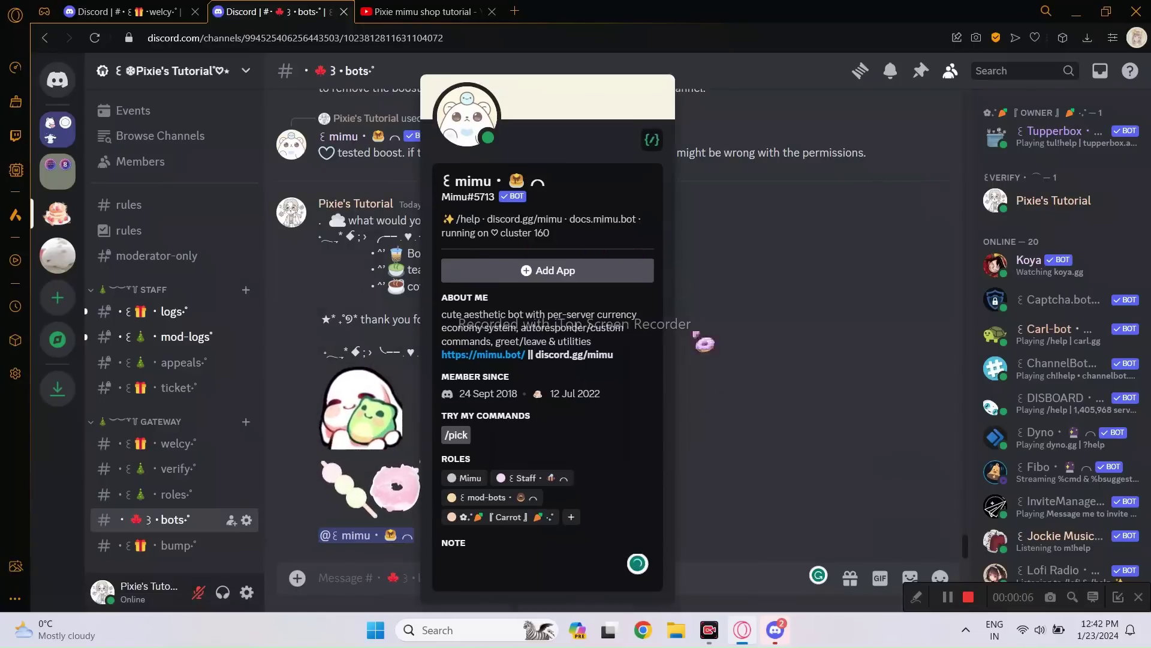
pyautogui.click(687, 309)
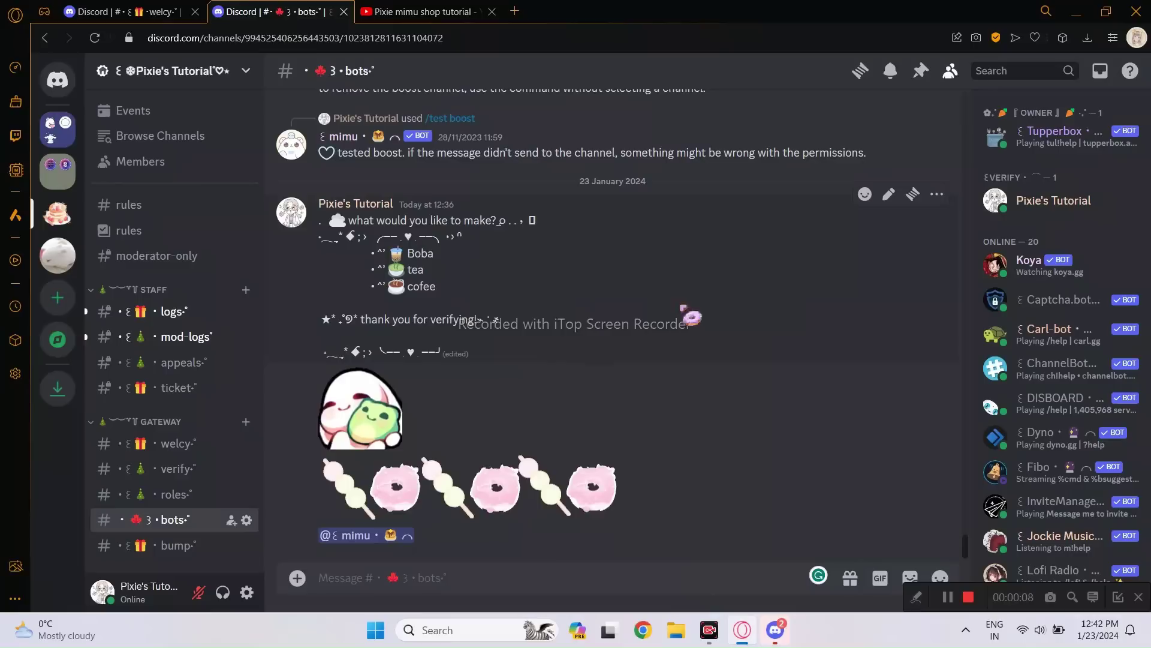
pyautogui.moveTo(442, 351); pyautogui.dragTo(346, 221)
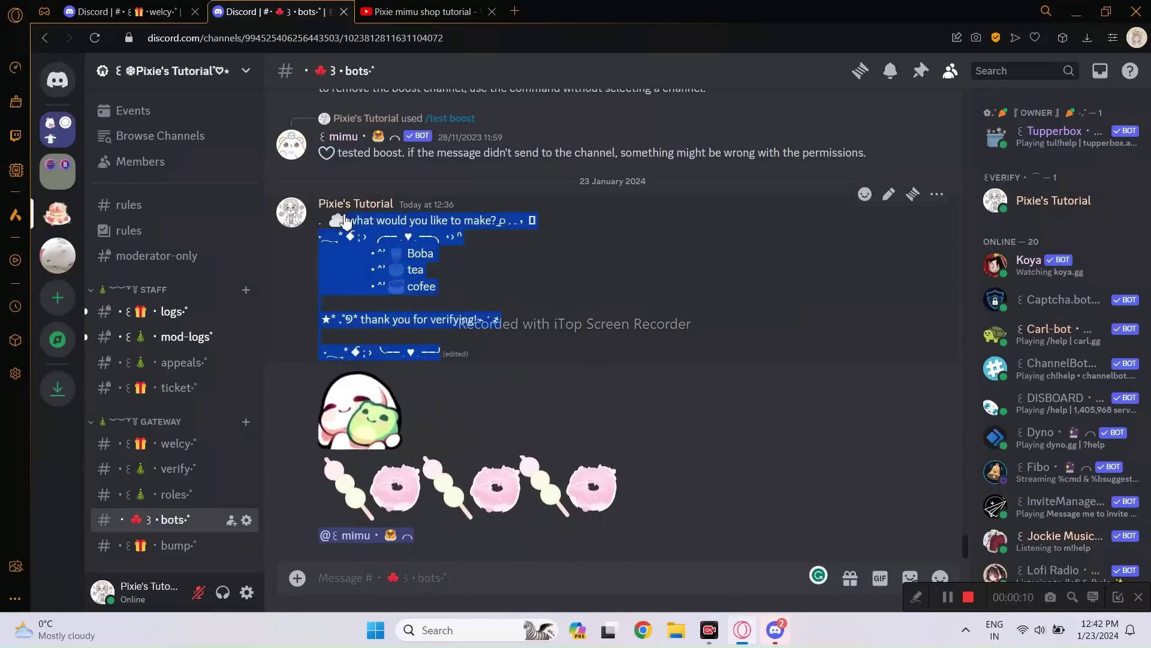
pyautogui.click(606, 292)
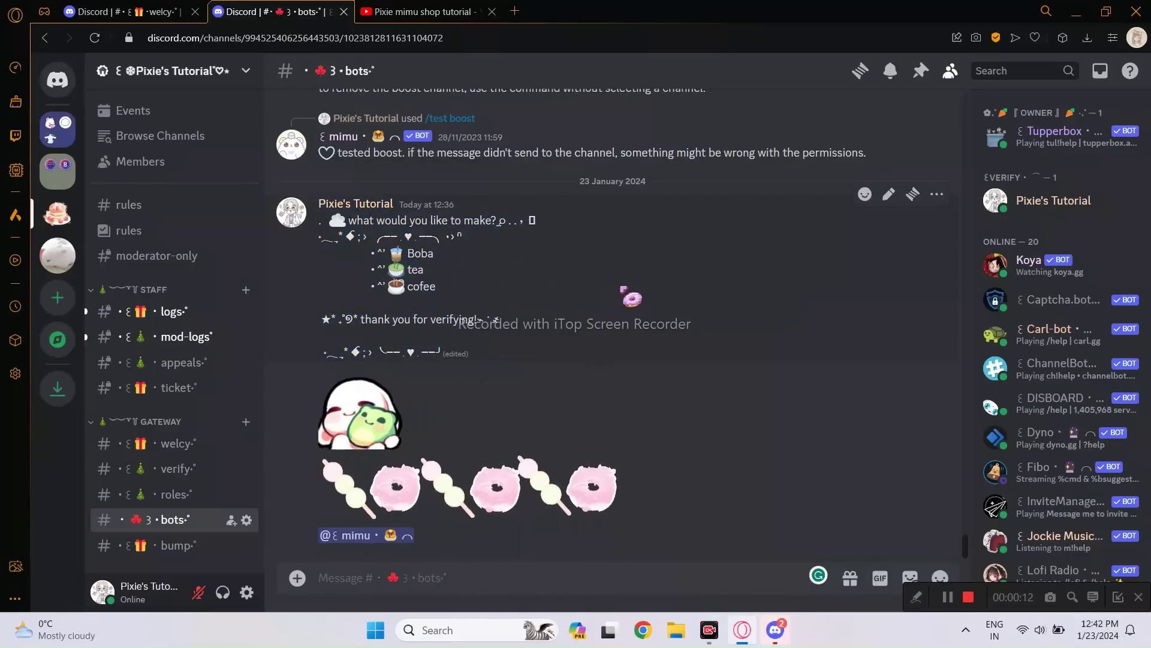
pyautogui.click(599, 486)
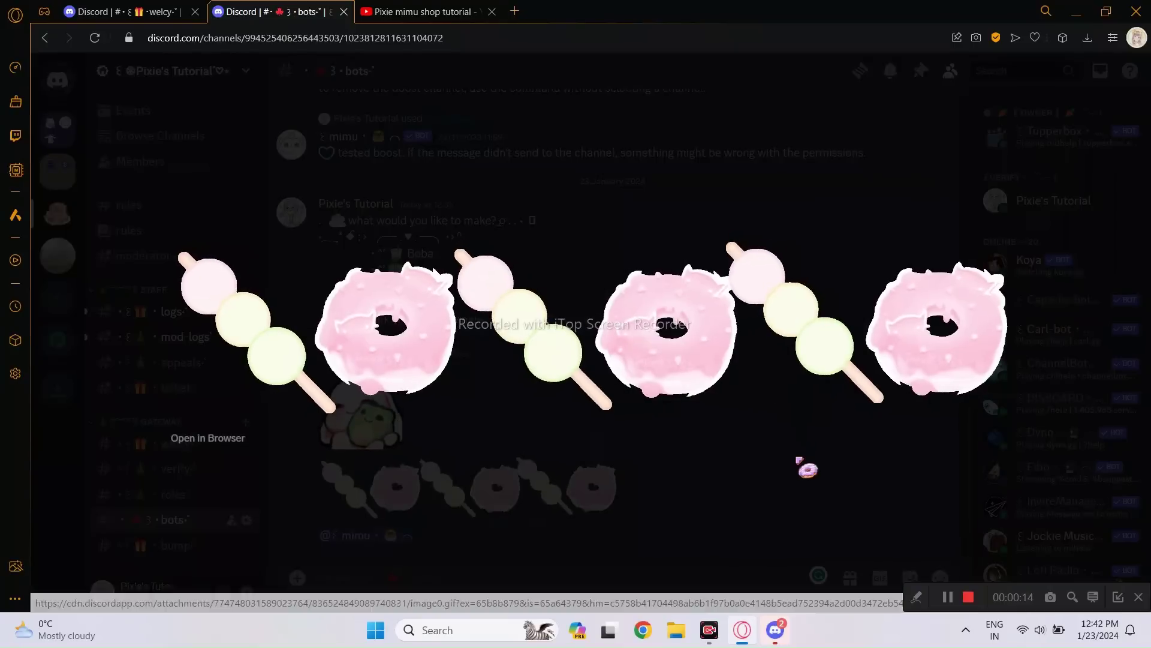
pyautogui.click(404, 419)
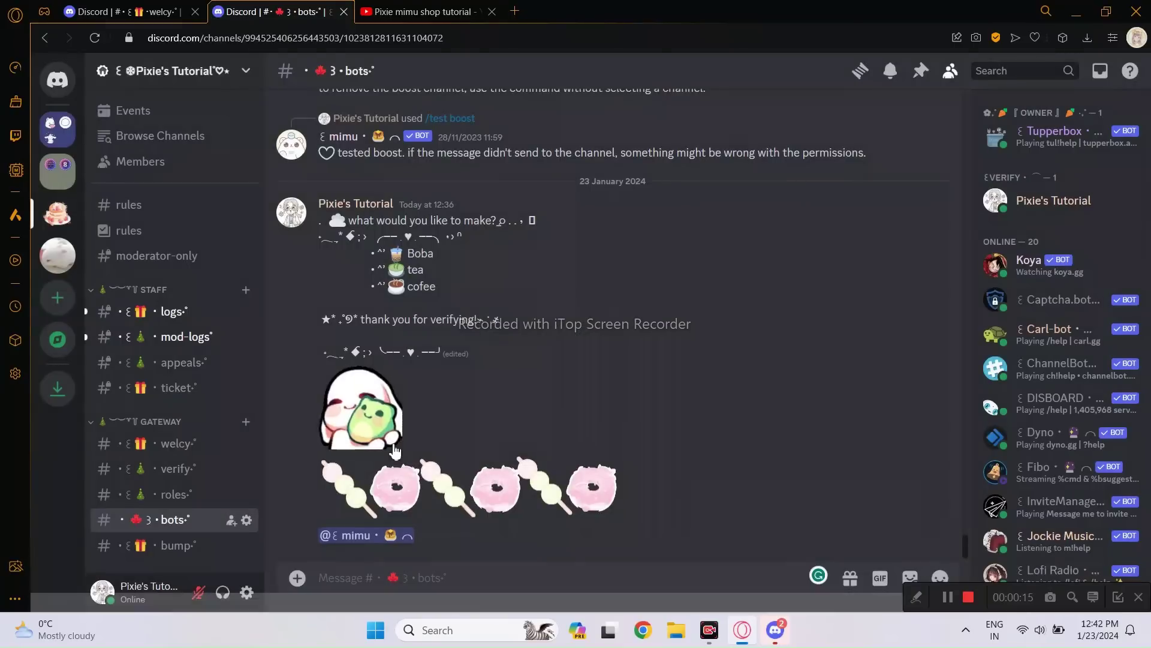
pyautogui.click(360, 419)
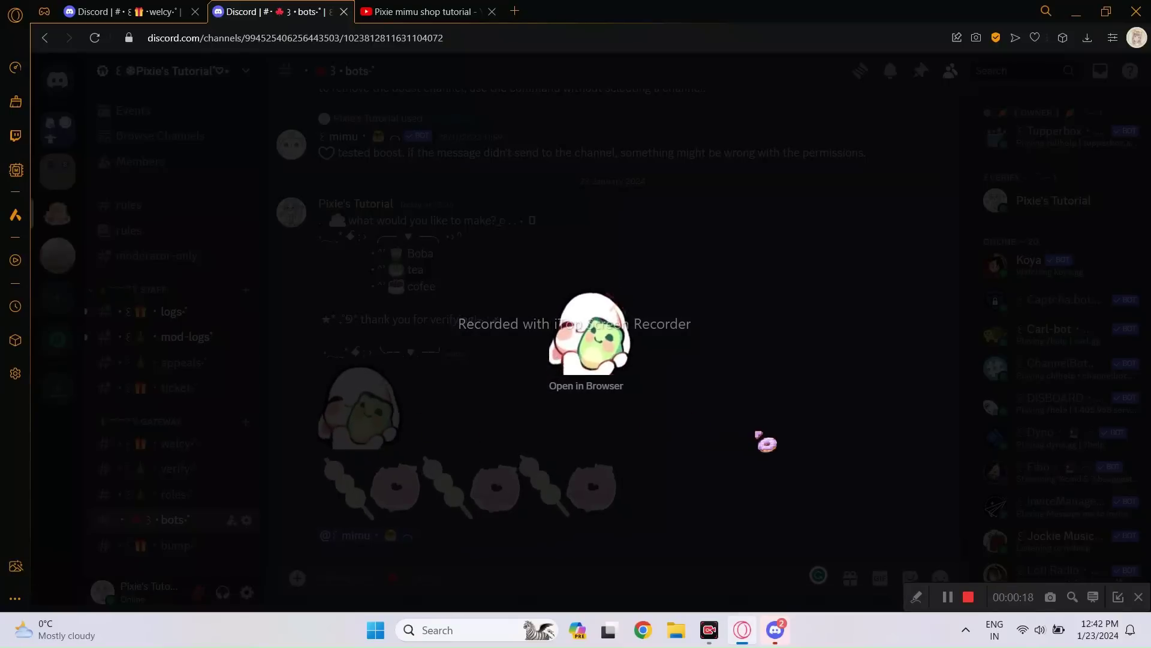
pyautogui.click(759, 435)
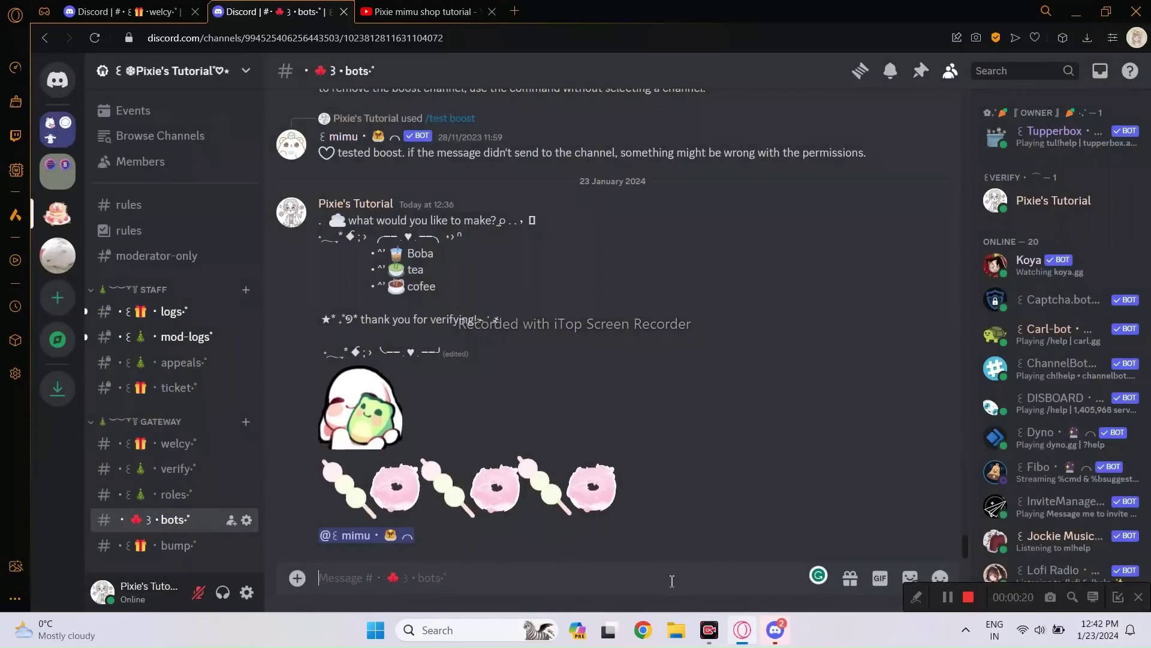
pyautogui.write('/set')
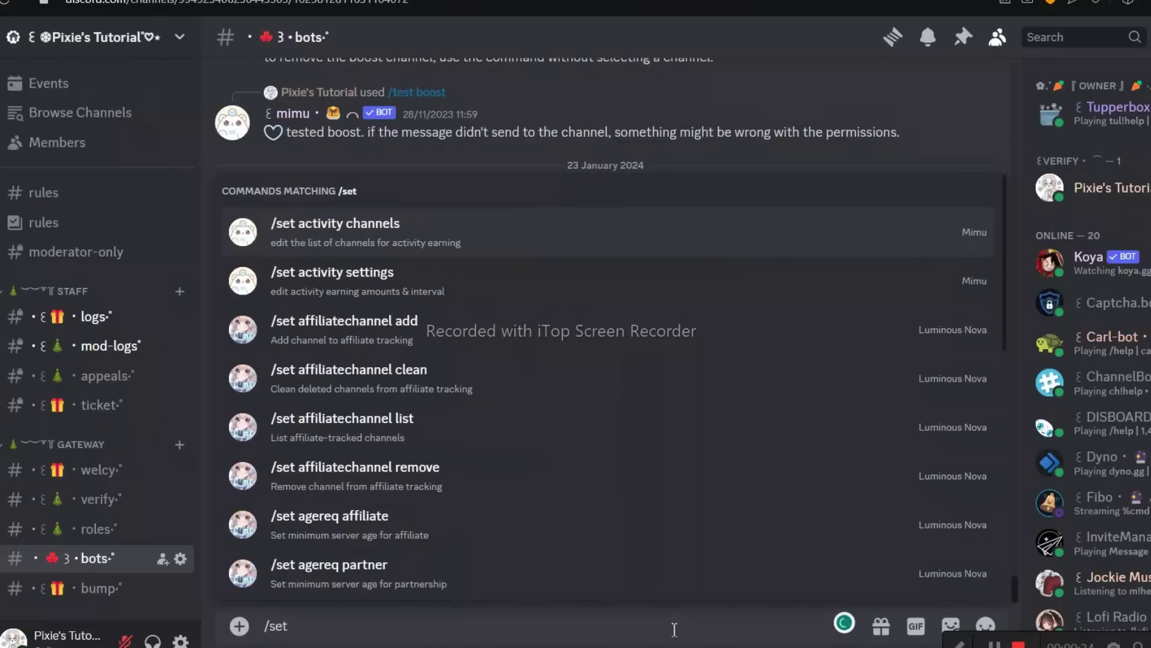
pyautogui.write(' currency ')
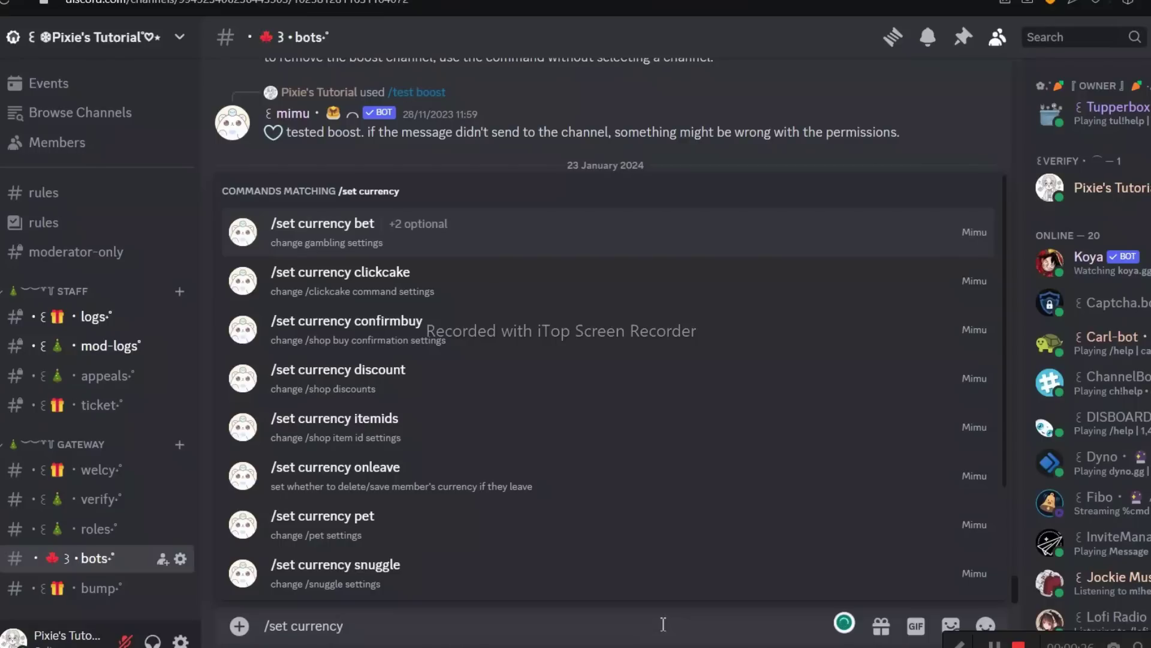
pyautogui.write('sy')
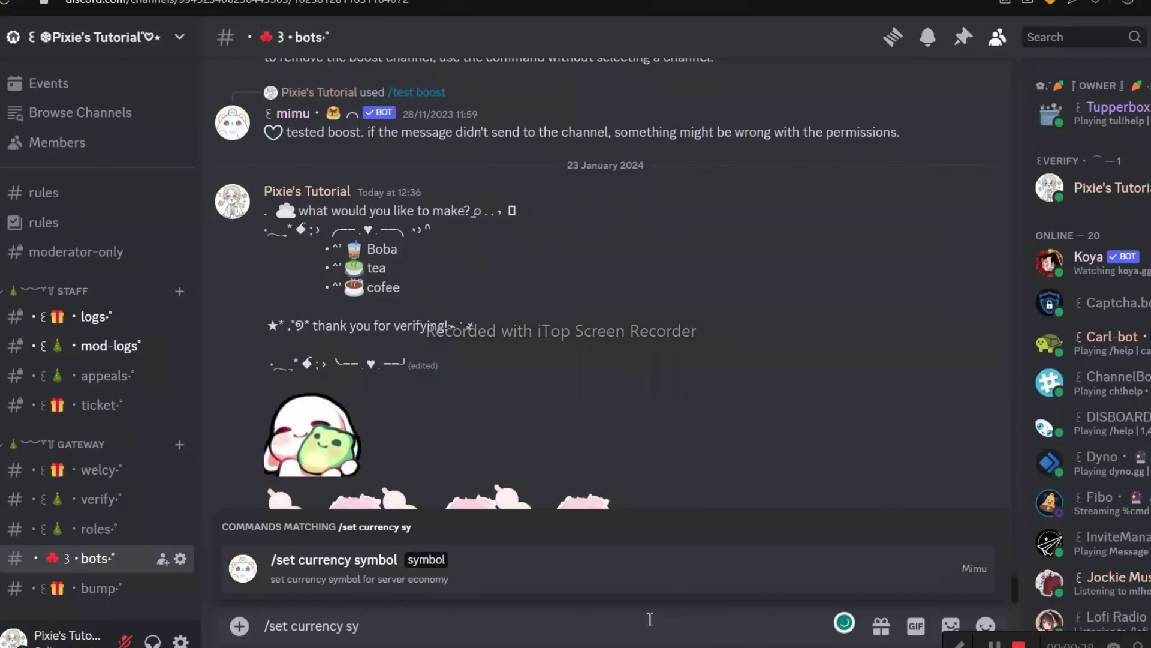
pyautogui.click(427, 582)
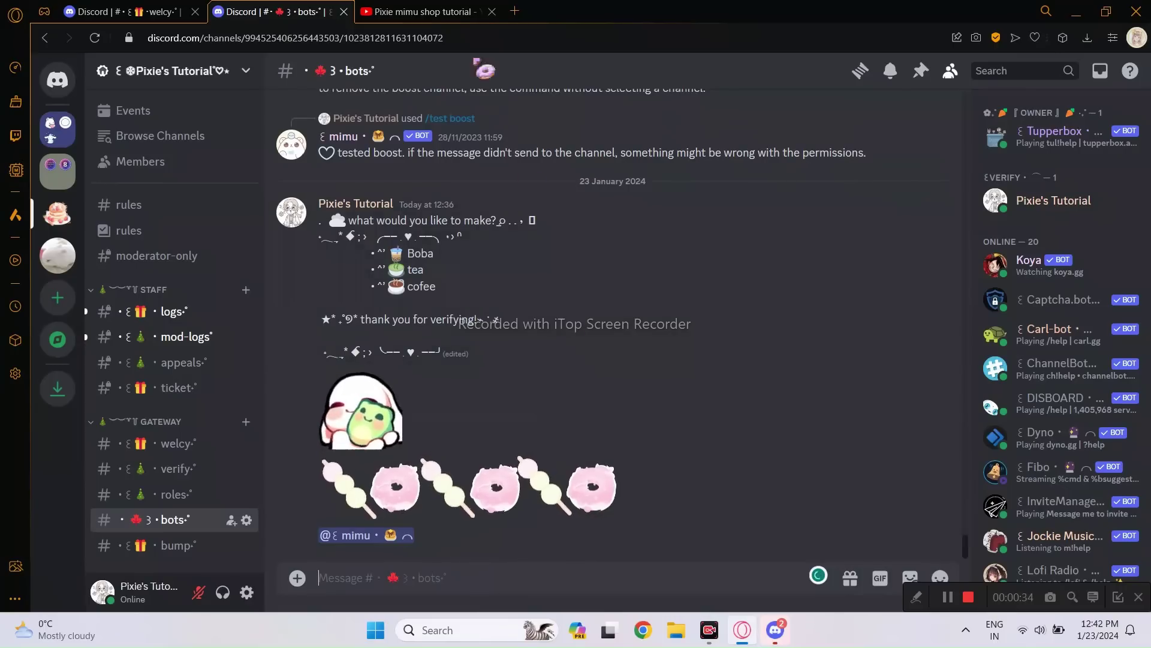
pyautogui.click(483, 12)
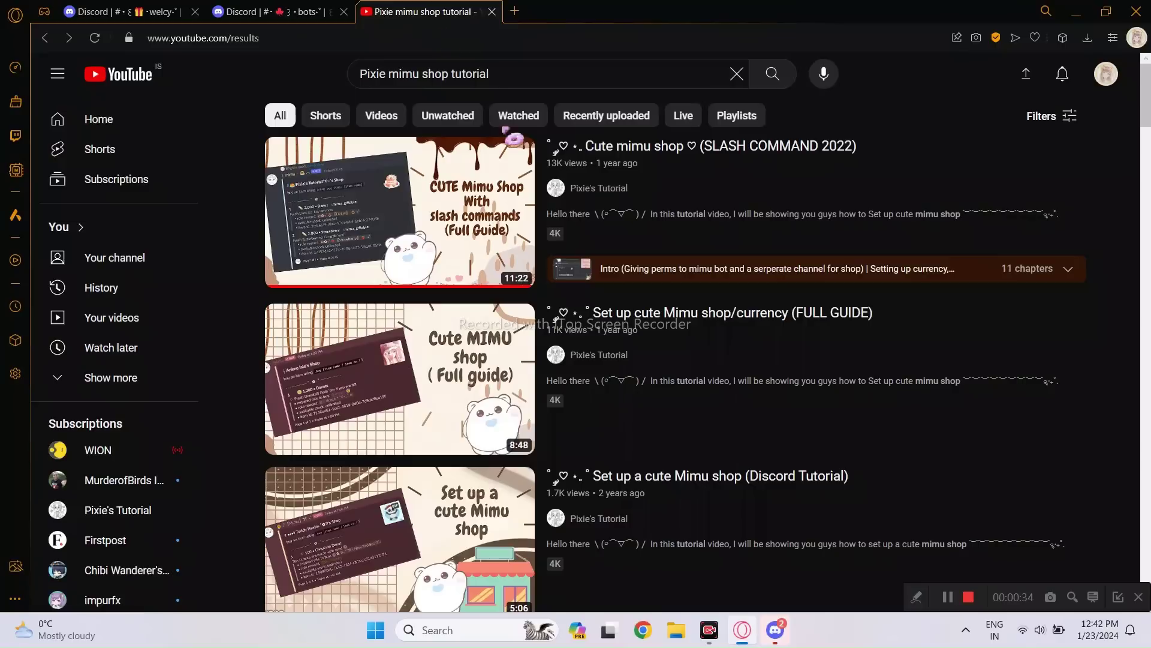
pyautogui.scroll(-5, 558, 238)
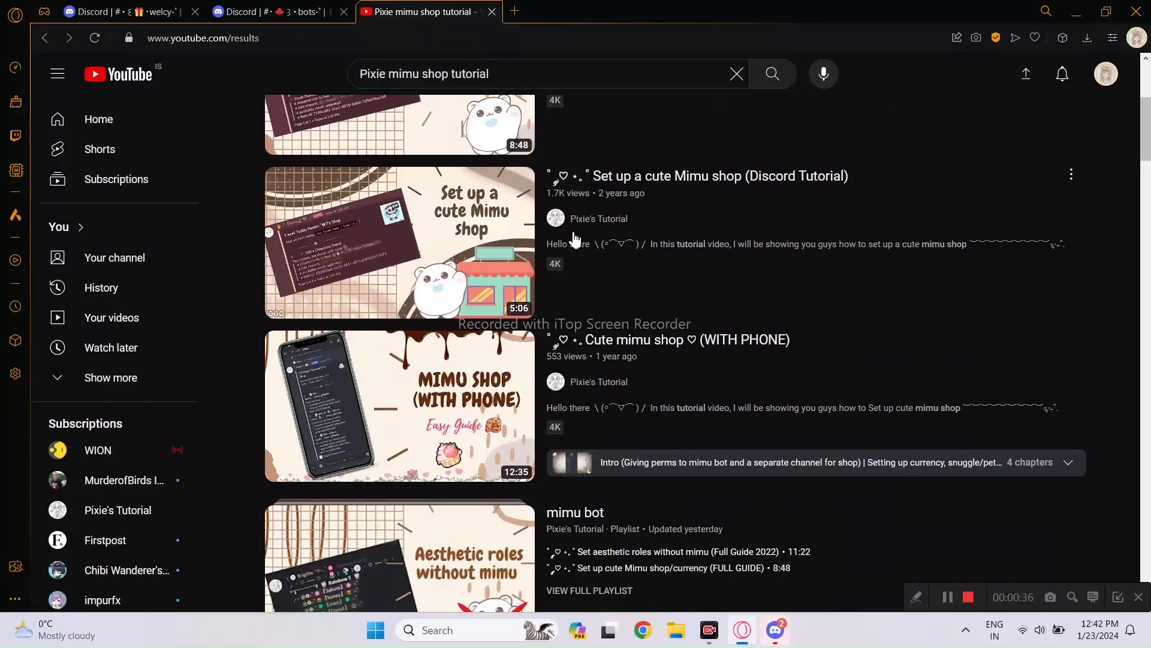
pyautogui.scroll(-4, 576, 240)
pyautogui.scroll(6, 576, 243)
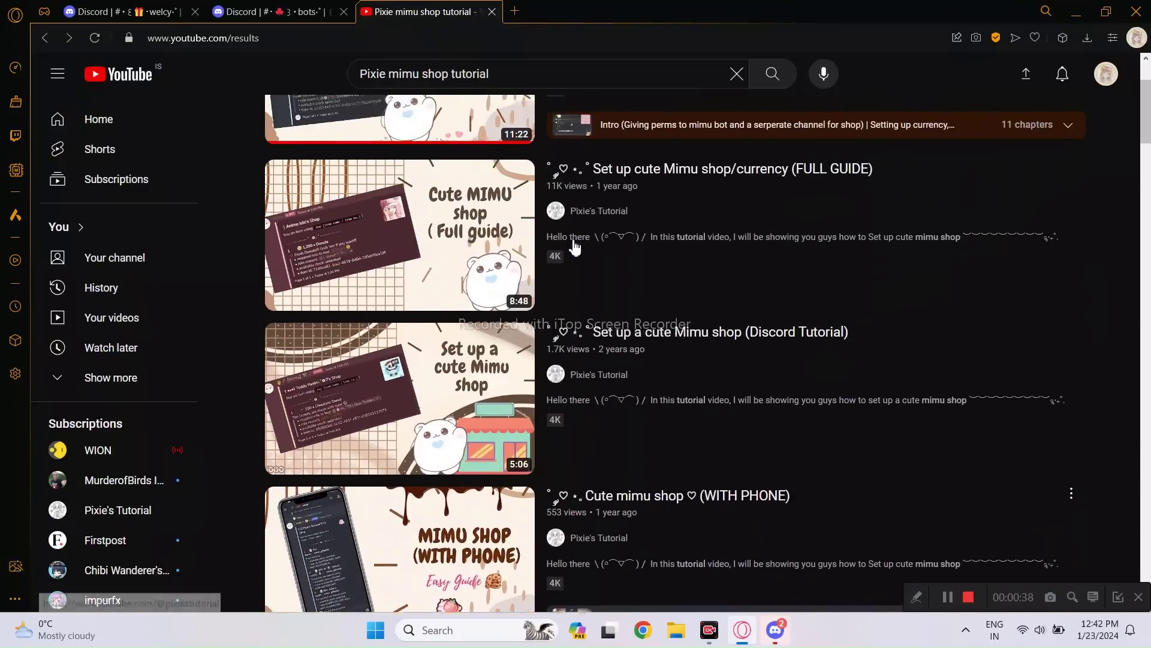
pyautogui.scroll(3, 574, 245)
pyautogui.click(270, 12)
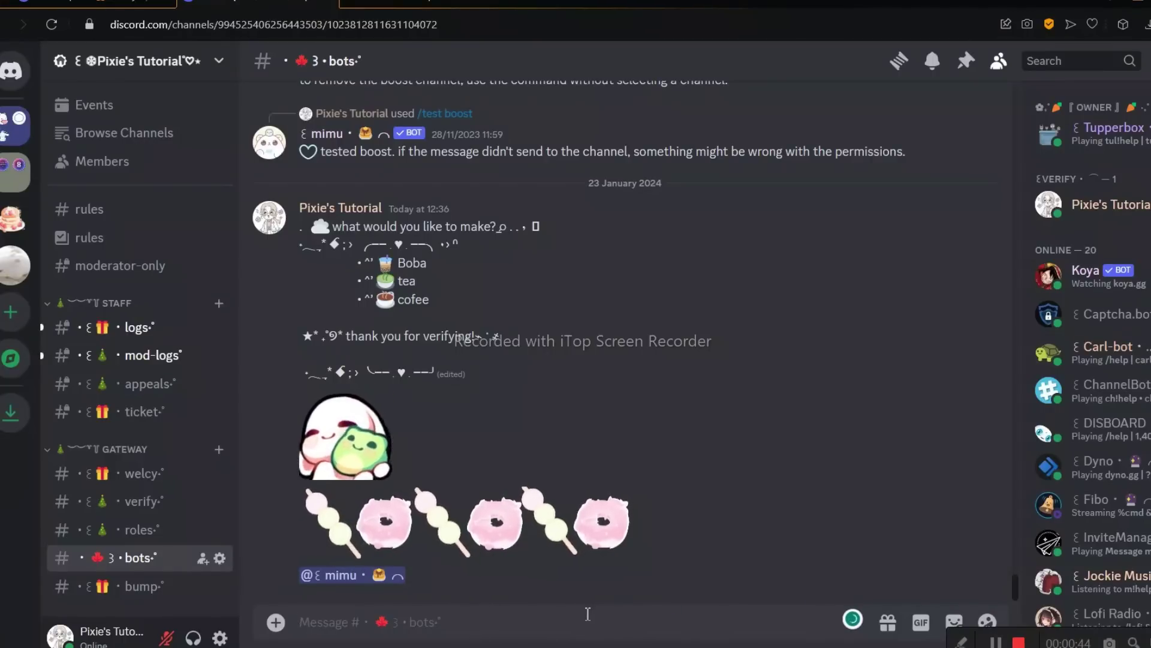
# - Start a /buttonresponder add command named boba and paste the boba reply template
pyautogui.write('/')
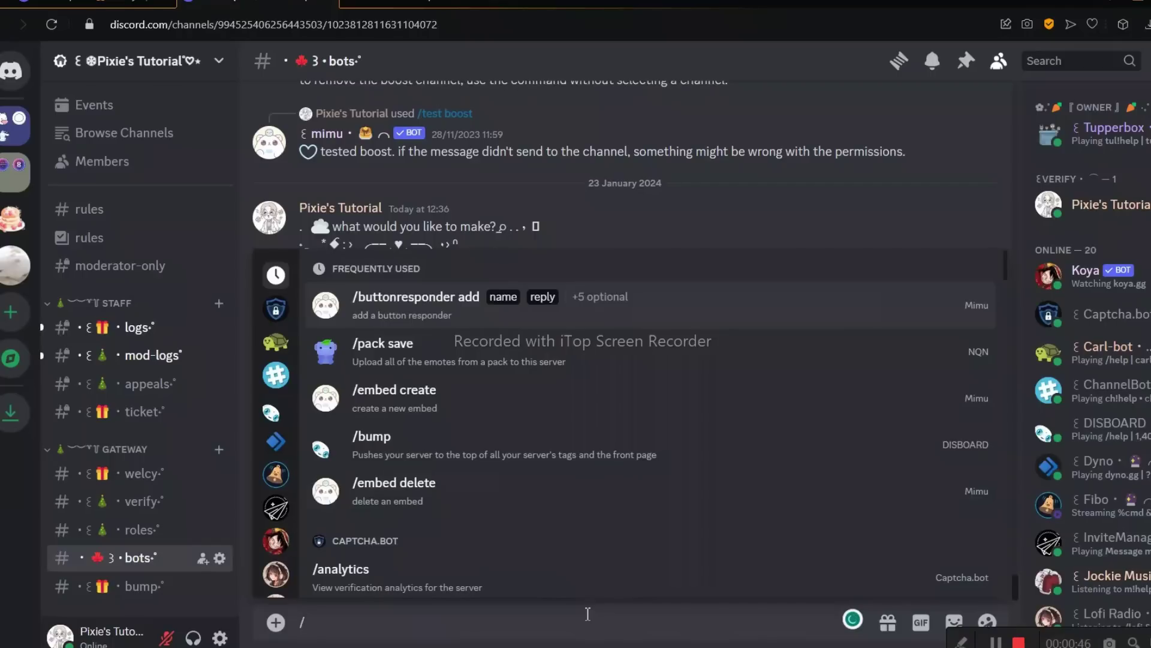
pyautogui.write('button')
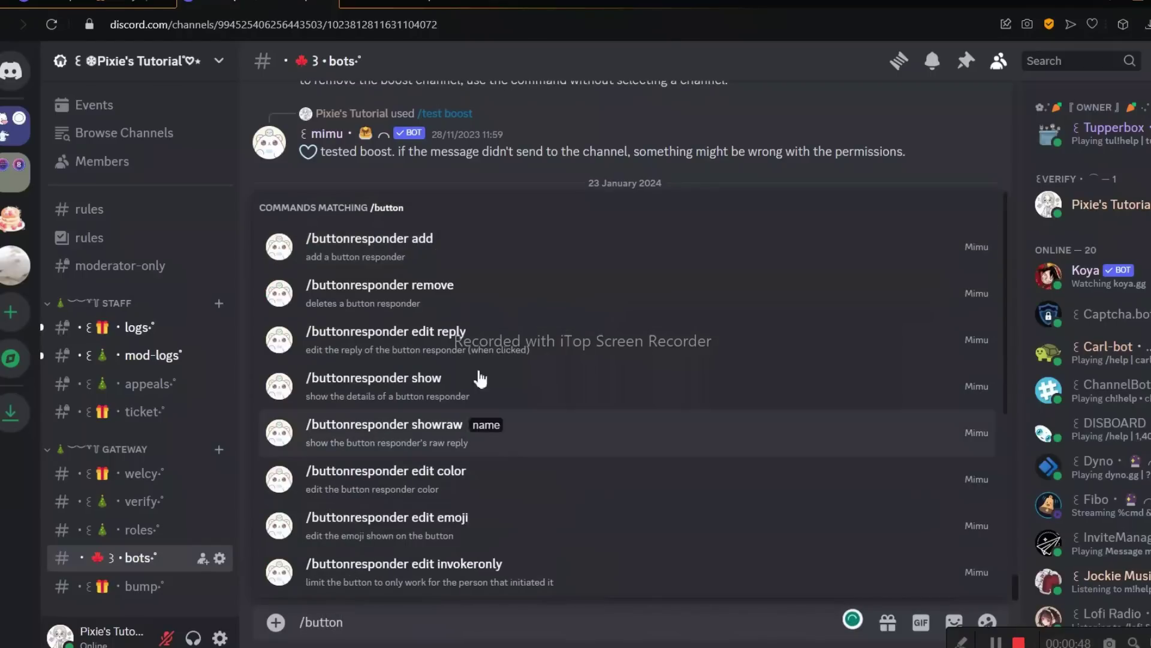
pyautogui.click(480, 246)
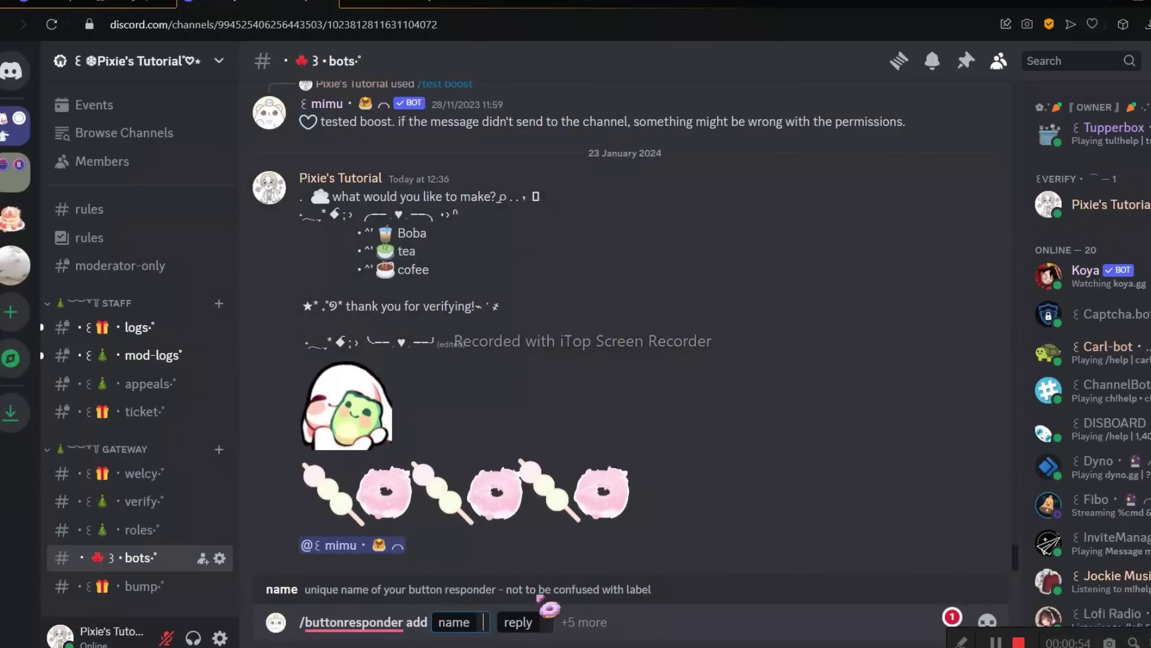
pyautogui.write('boba')
pyautogui.press('Tab')
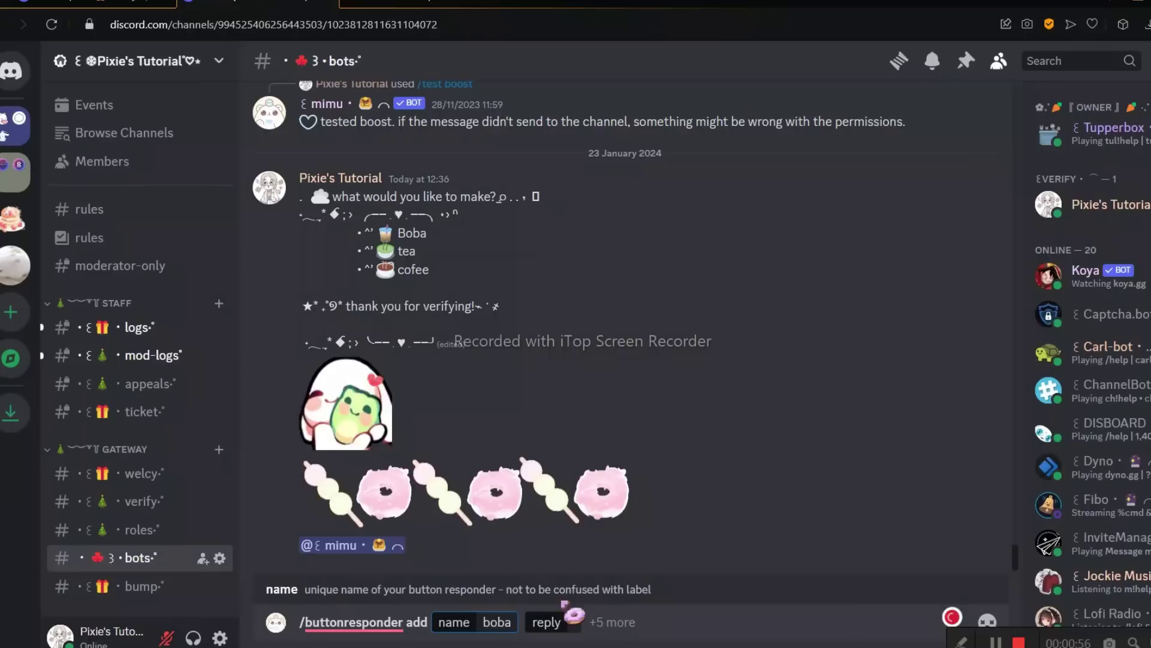
pyautogui.write('{embed} {range:100-500} {range1:50-100} {choose:brown sugar boba|matcha boba|taro boba|thai boba|lychee boba|strawberry boba} {choose1:♡ you have made a cup of [choice]|♡ you have made a cup of [choice]|♡ you have made a cup of [choice]|♡ you have made a cup of [choice]|♡ you have made a cup of [choice]|♡ you have made a cup of [choice]|♡ you have made a cup of [choice]|♡ you have made a cup of [choice]|♡ oh no! you accidentally dropped the cup} {lockedchoose1:[range]|[range]|[range]|[range]|[range]|[range]|[range]|[range]|[range]|-[range1]} {modifybal:[lockedchoice1]} ***loading...*** {newline}{newline}[choice1] and ended up with [lockedchoice1] {server_currency} {newline}♡ you now have {user_balance_locale} {server_currency} label:make some boba emoji:🧋 color:grey limitations:no limitations: the button never gets disabled invoker_only:invoker only: :no limit: the button can be clicked by anyone')
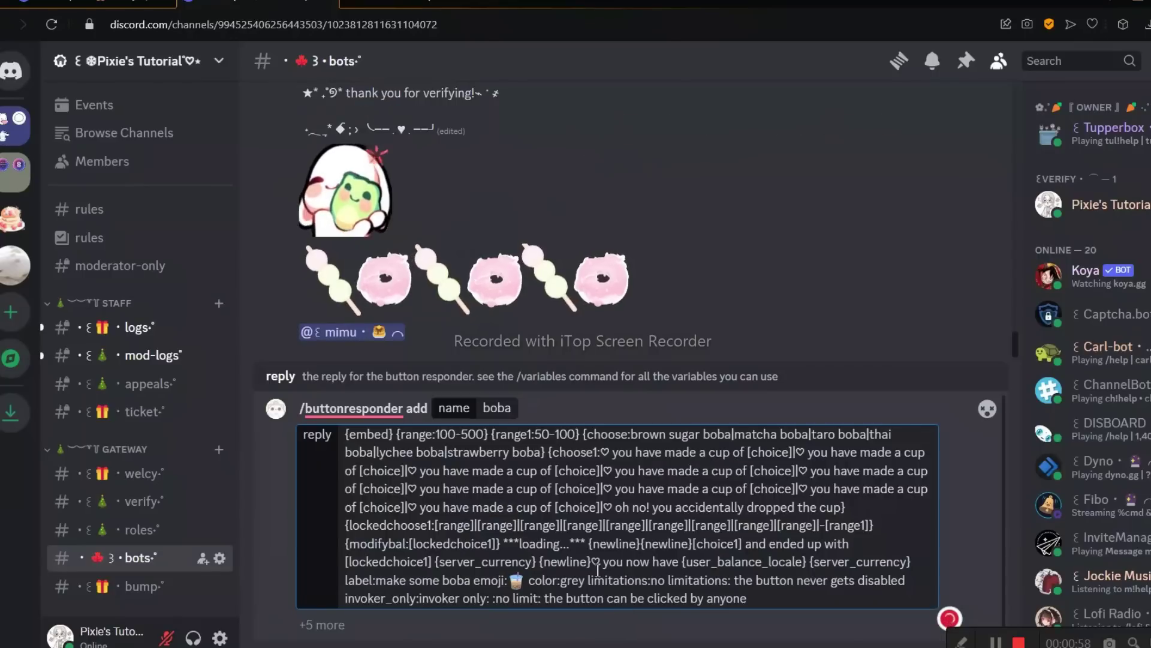
# - Delete the label, emoji and color text so the reply ends at {server_currency}
pyautogui.moveTo(377, 434)
pyautogui.mouseDown()
pyautogui.moveTo(533, 435)
pyautogui.moveTo(707, 495)
pyautogui.moveTo(716, 535)
pyautogui.mouseUp()
pyautogui.click(713, 561)
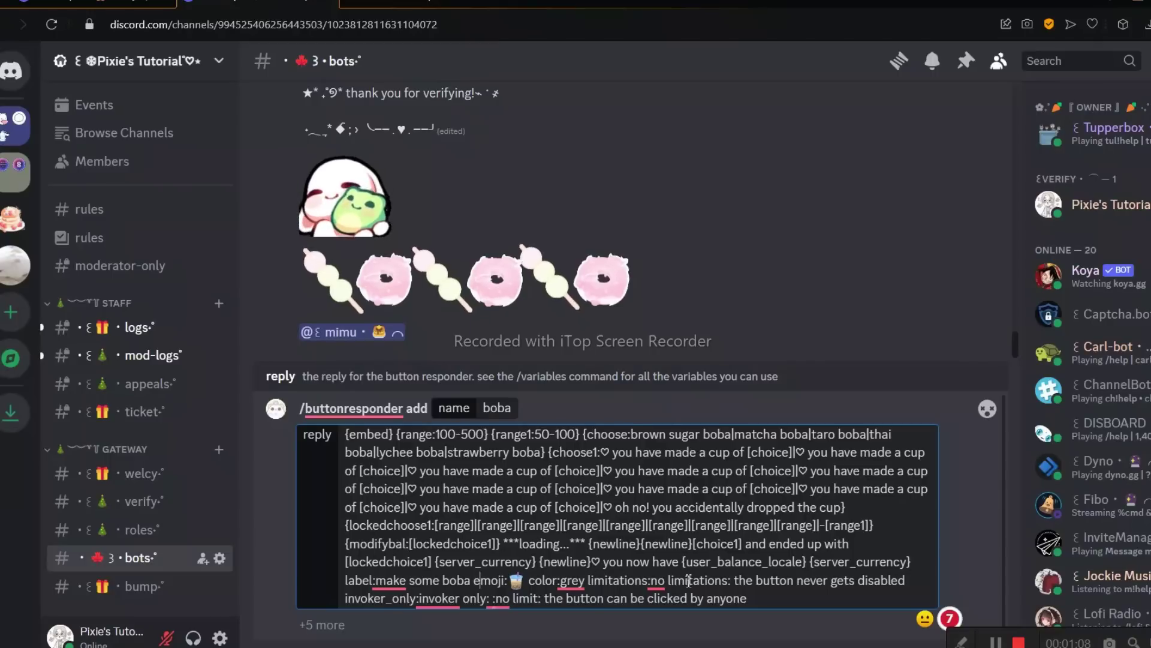
pyautogui.rightClick(384, 580)
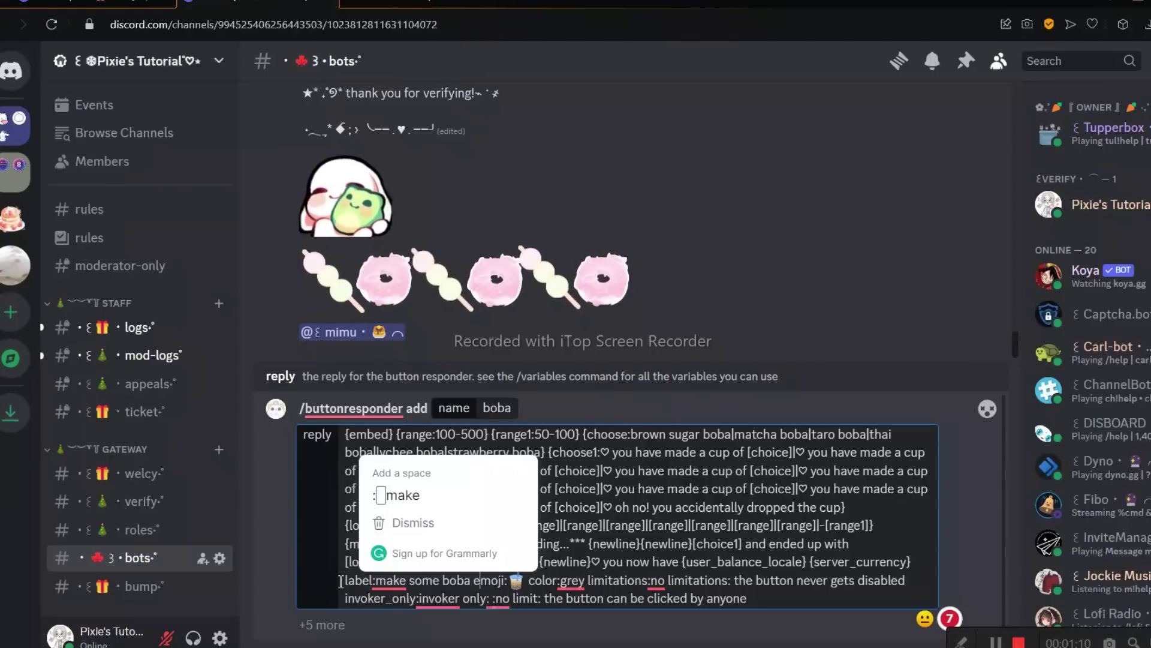
pyautogui.press('Escape')
pyautogui.moveTo(345, 580); pyautogui.dragTo(790, 604)
pyautogui.press('BackSpace')
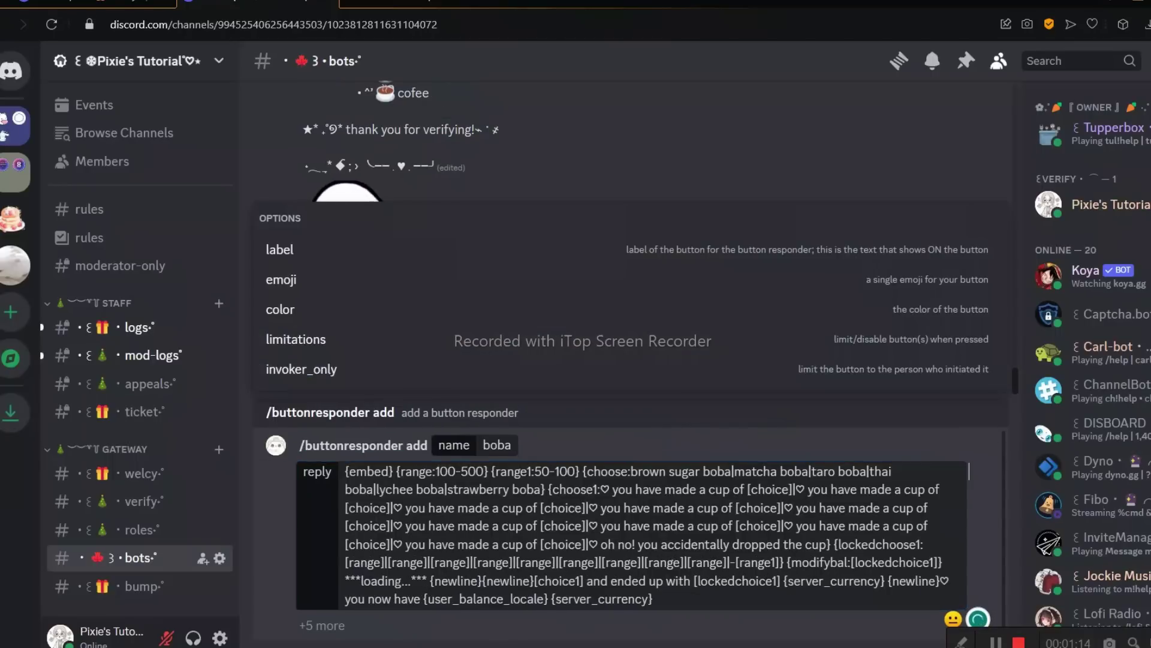
# - Add the label setting and a bubble tea emoji to the boba button responder
pyautogui.click(330, 264)
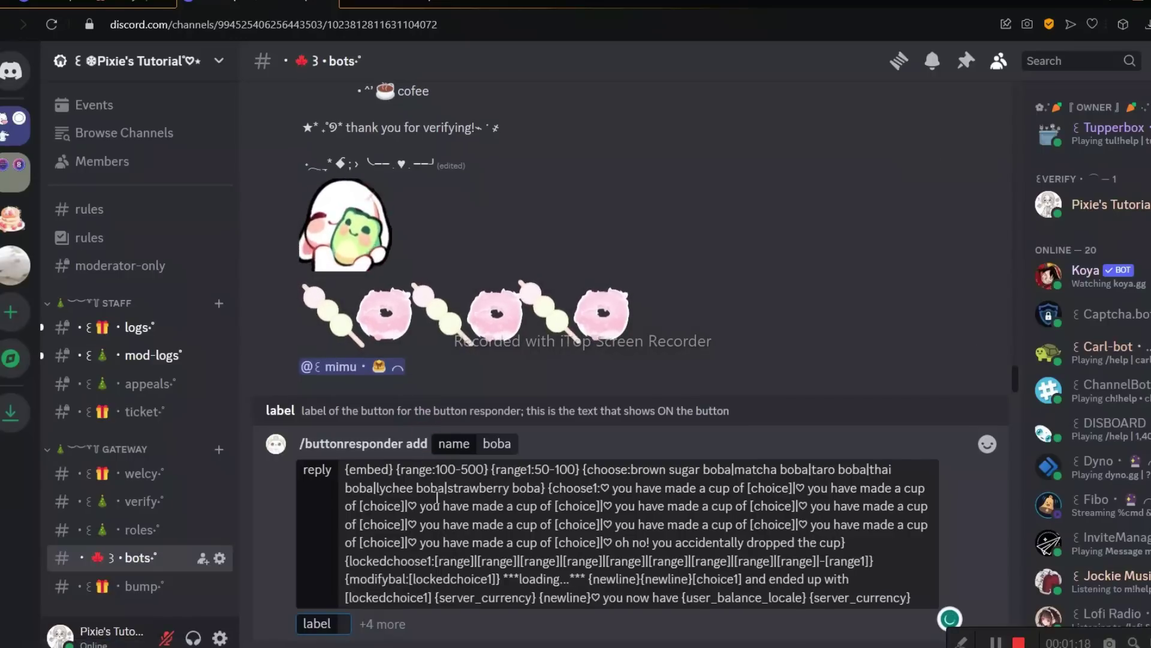
pyautogui.write('makesome boba')
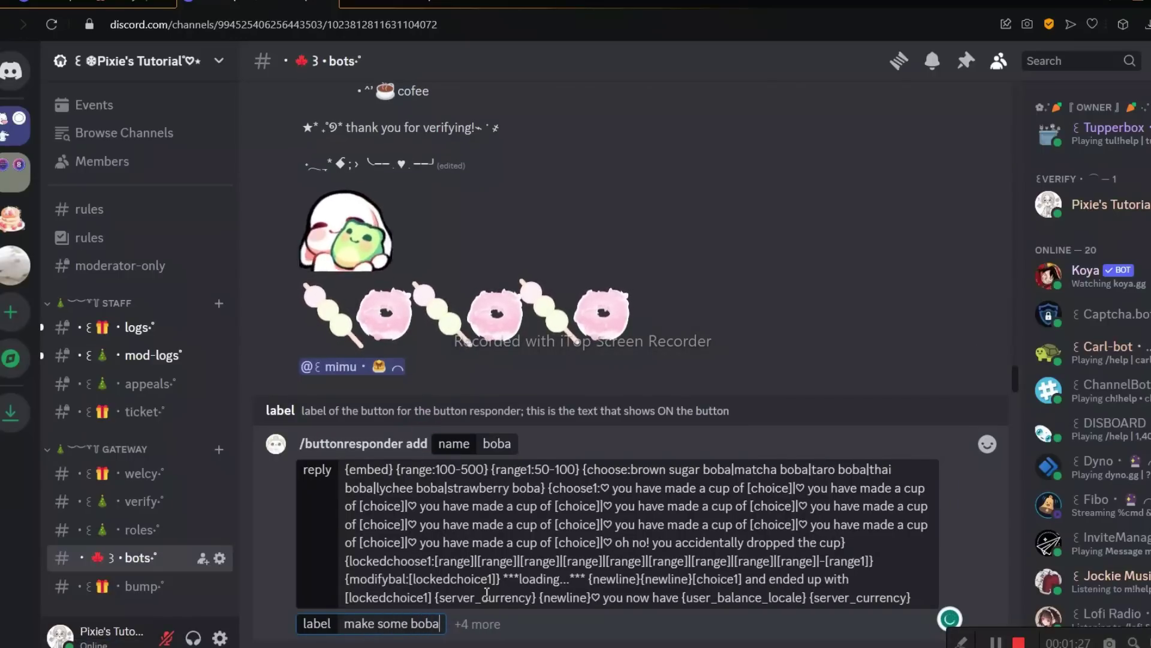
pyautogui.click(504, 623)
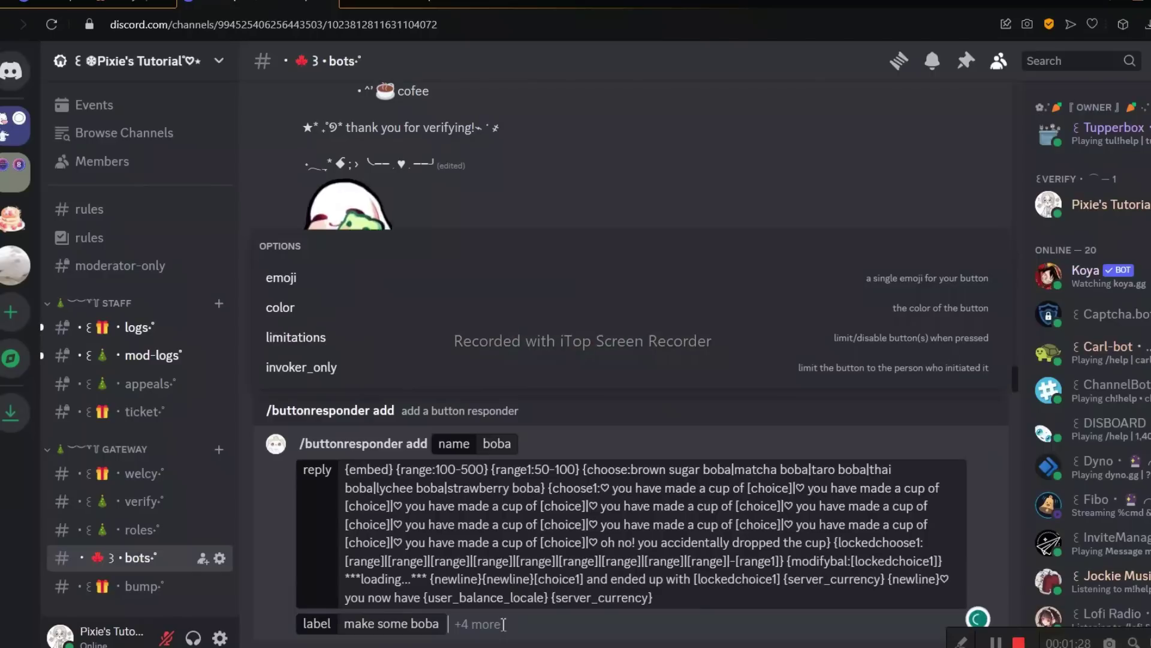
pyautogui.click(291, 276)
pyautogui.click(988, 447)
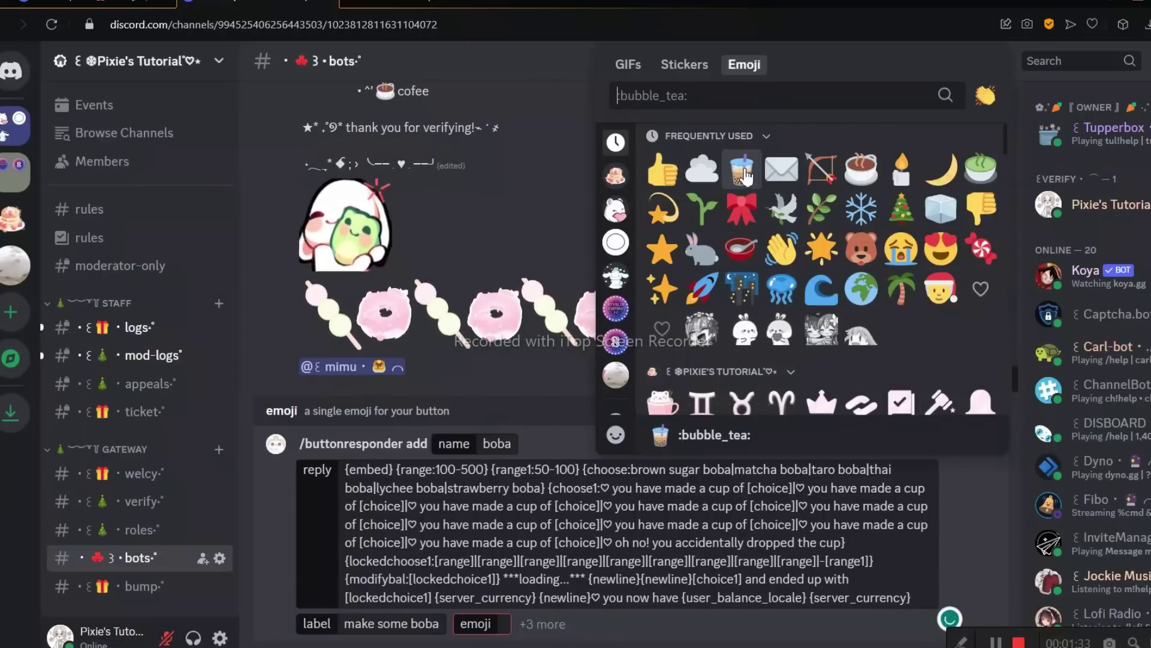
pyautogui.click(741, 170)
# - Make the boba button grey, with no limitations and invoker_only 'no limit', and send it
pyautogui.click(605, 620)
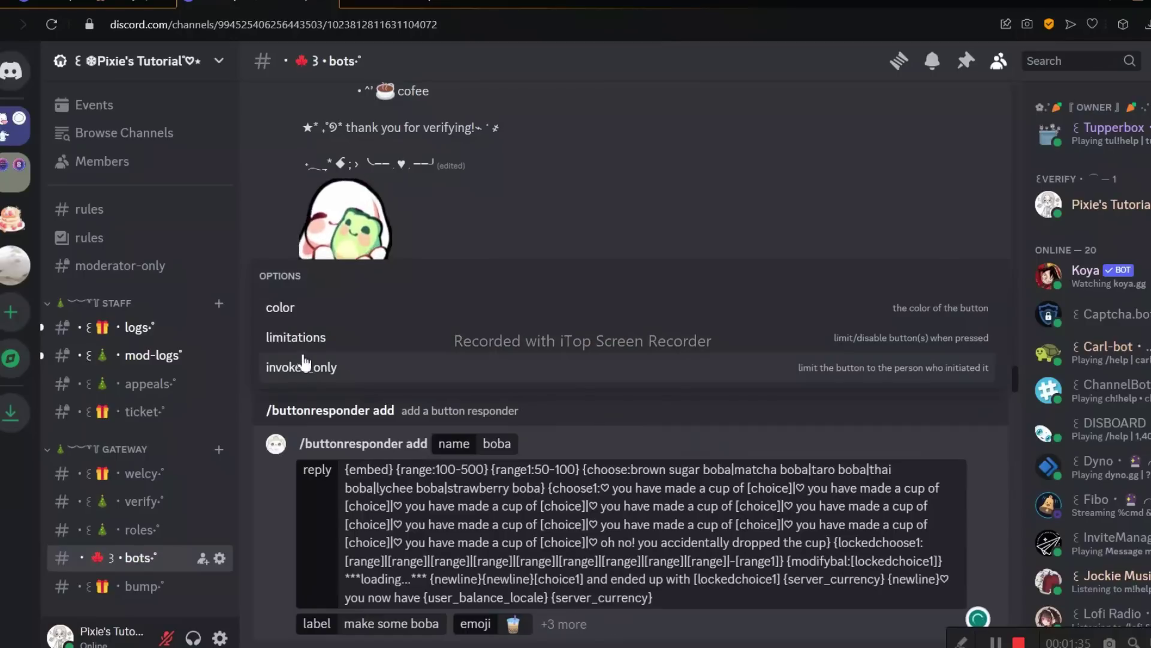
pyautogui.click(303, 309)
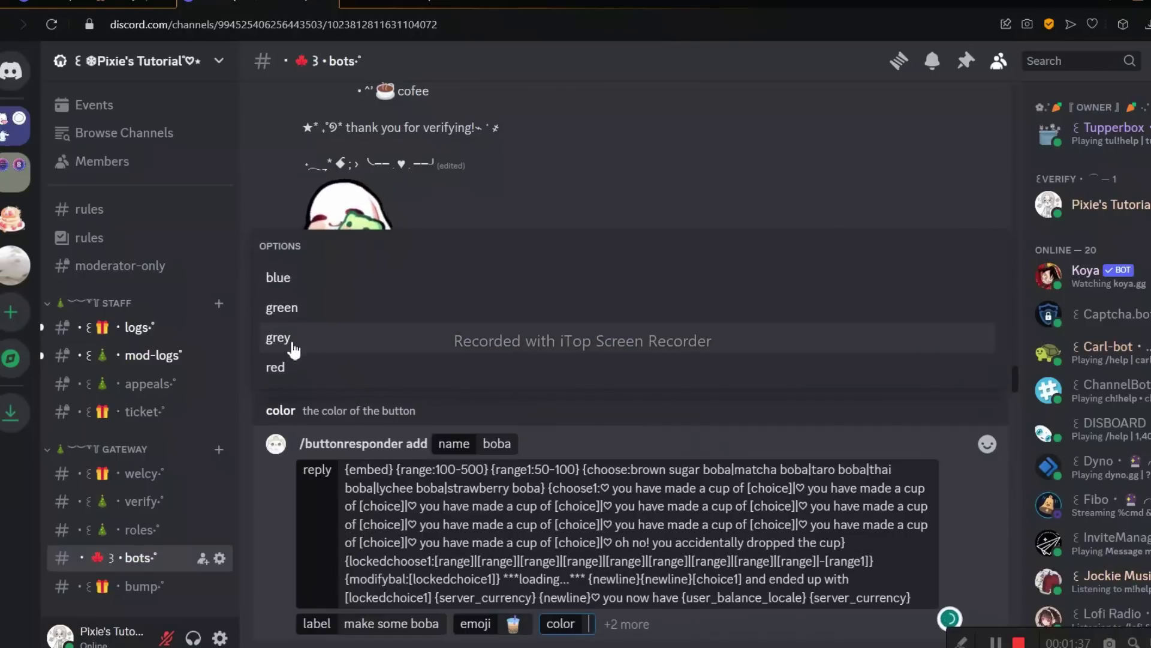
pyautogui.click(294, 348)
pyautogui.click(288, 337)
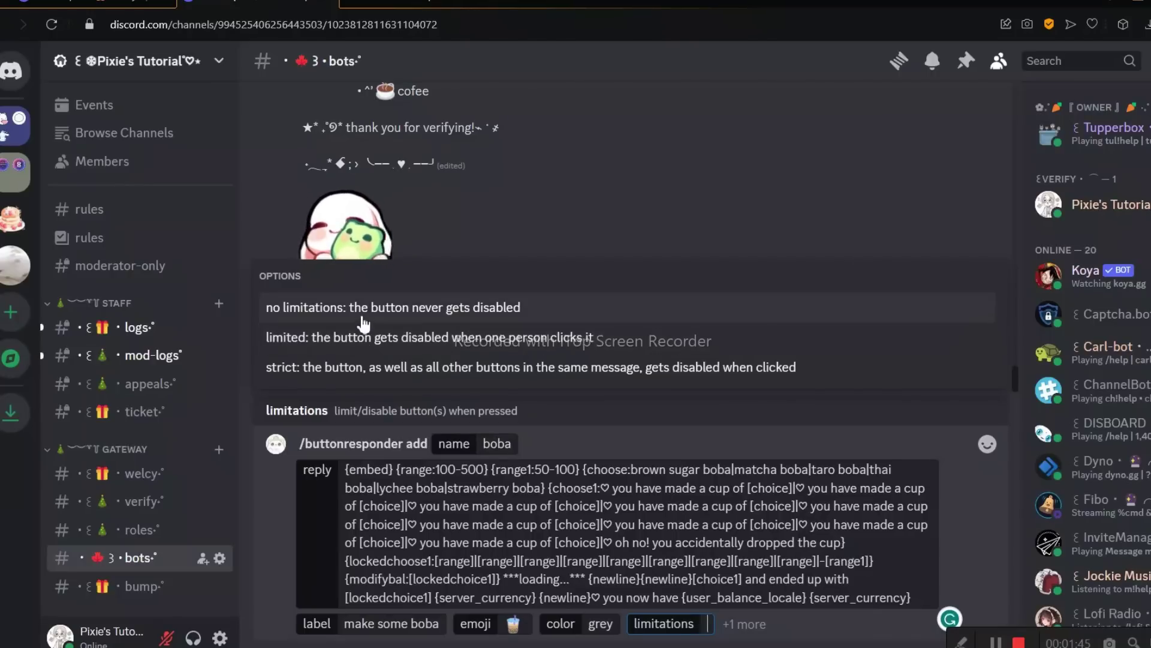
pyautogui.click(324, 307)
pyautogui.click(304, 344)
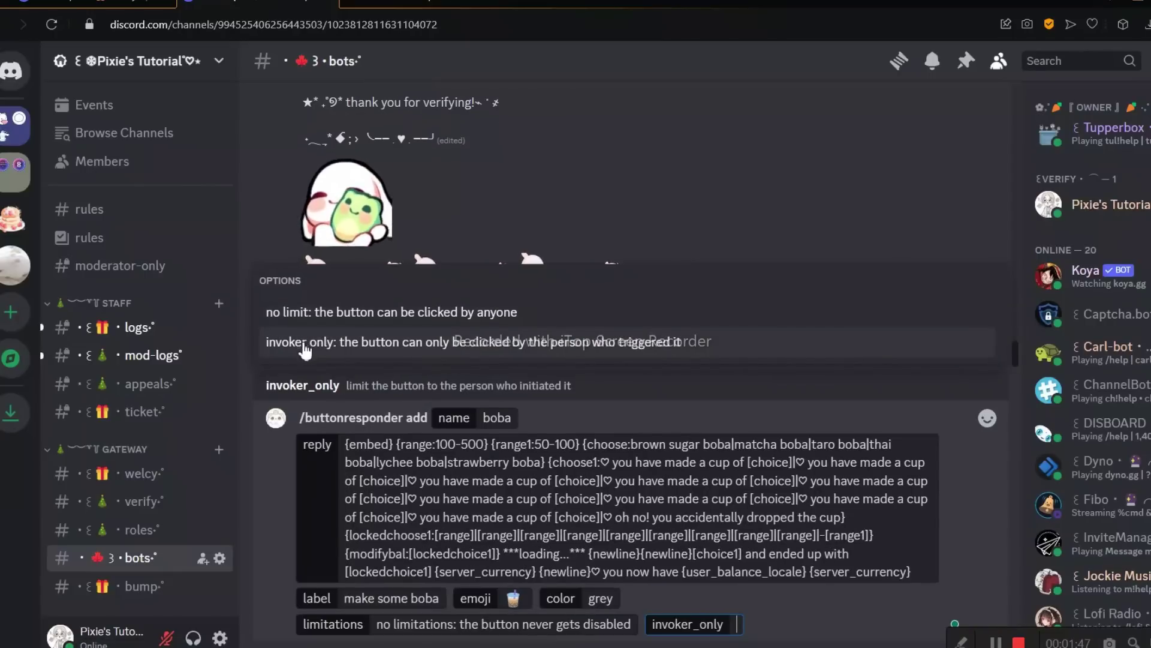
pyautogui.press('Return')
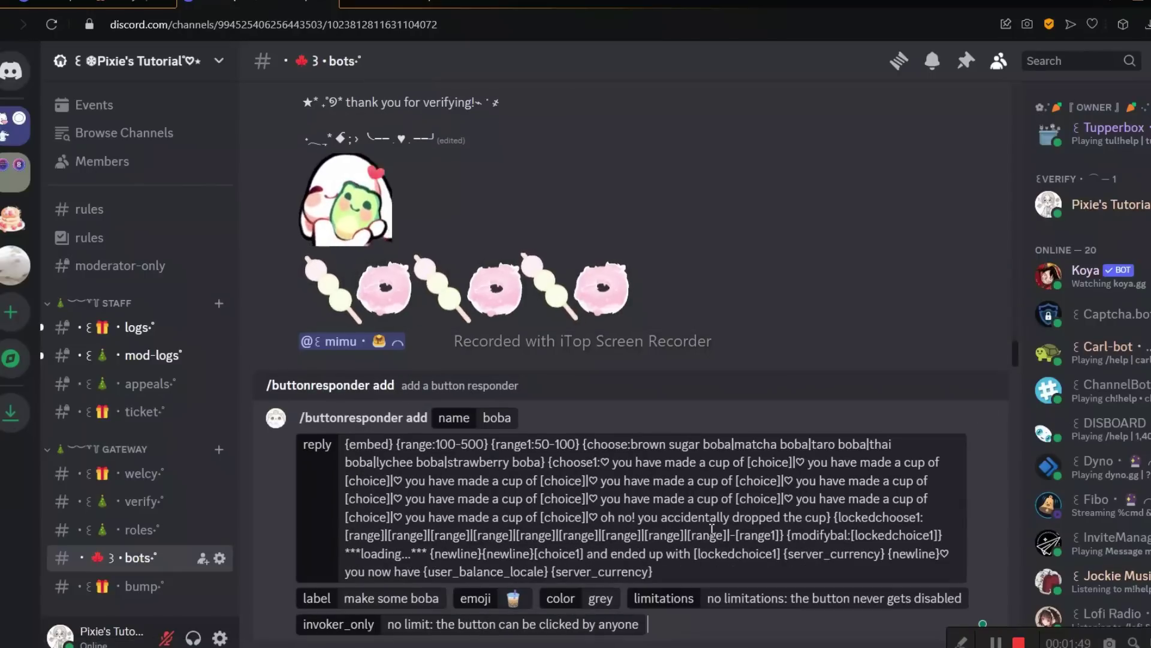
pyautogui.press('Return')
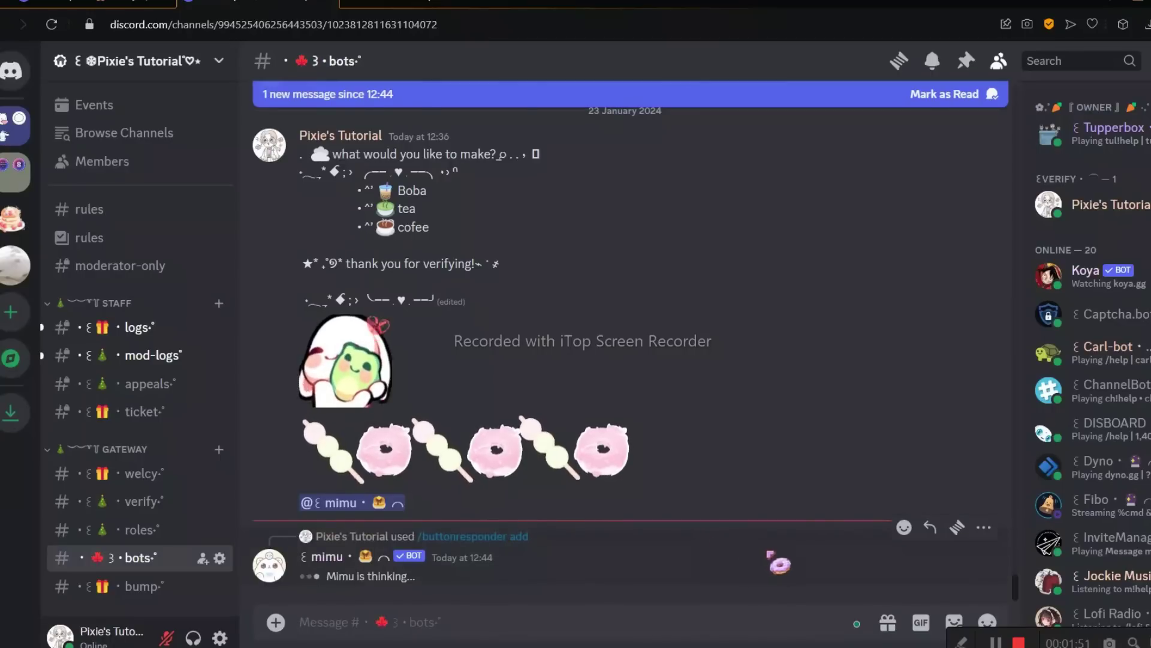
pyautogui.scroll(5, 839, 541)
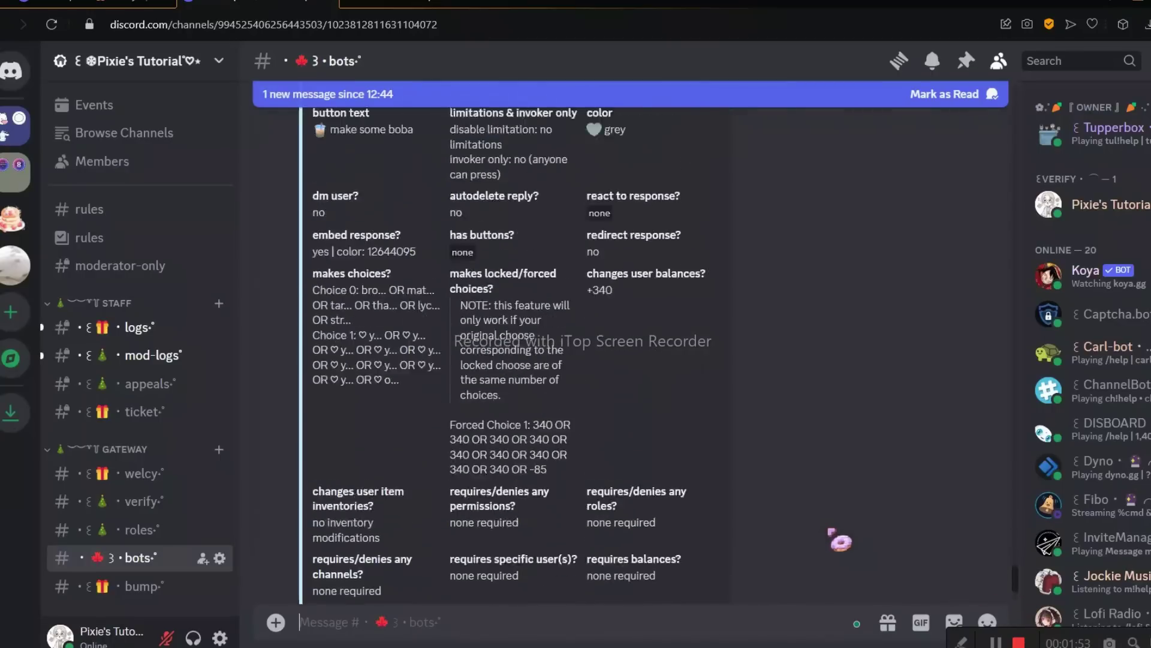
pyautogui.scroll(-5, 840, 541)
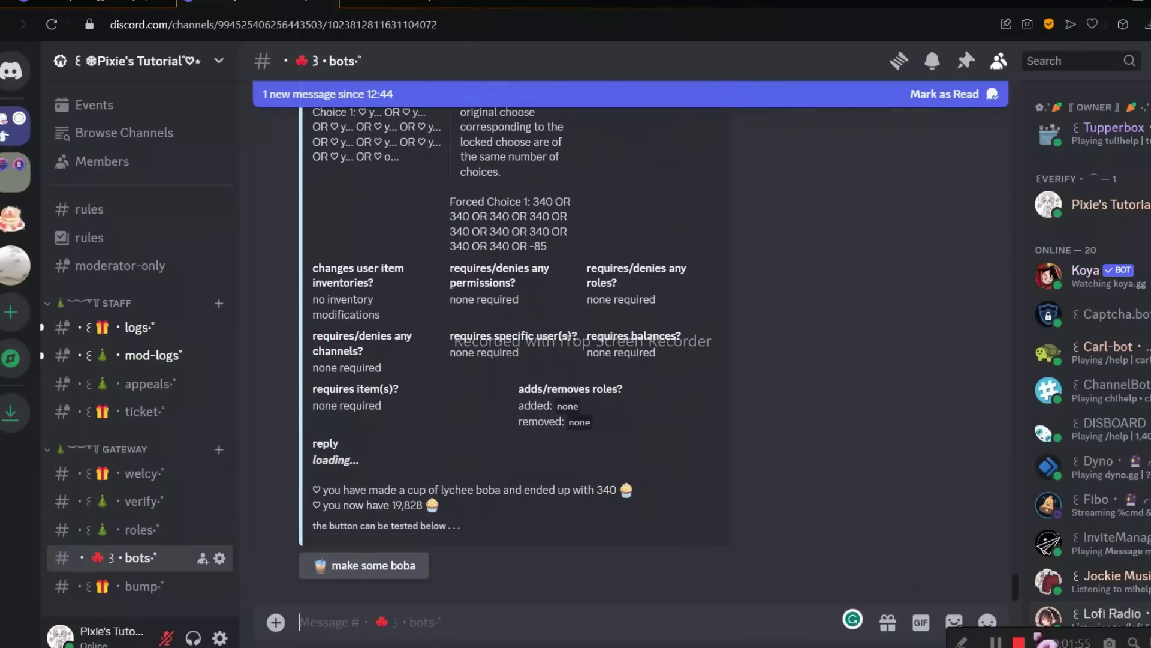
# - Start a /buttonresponder add command named tea with the tea reply template pasted in
pyautogui.write('/button')
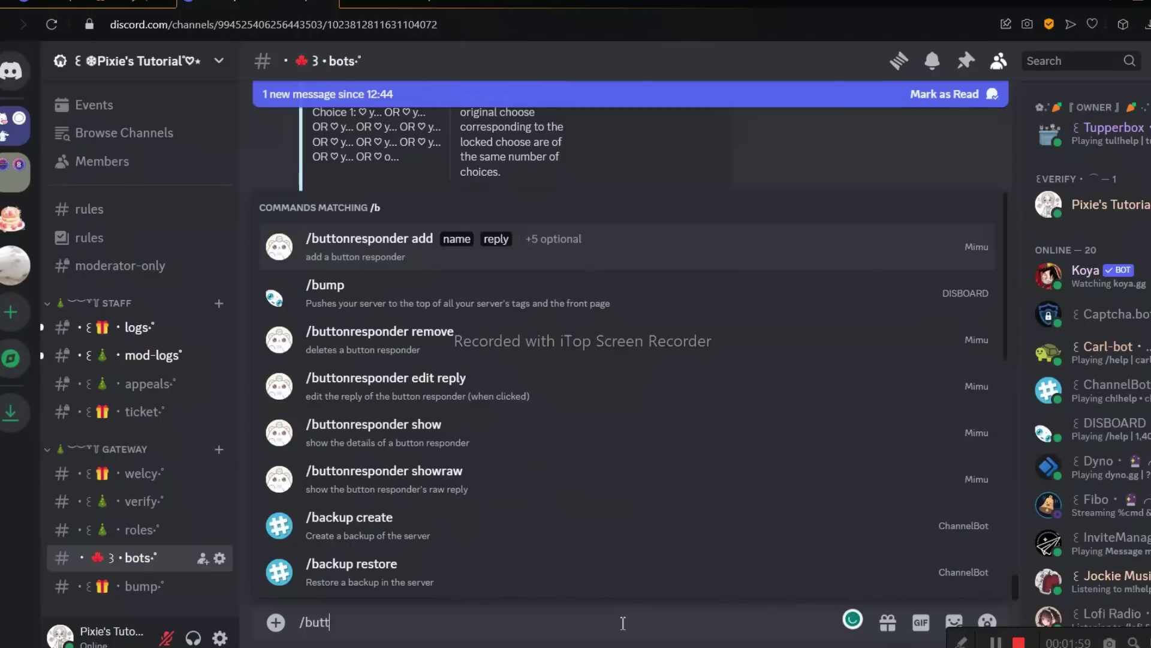
pyautogui.click(405, 257)
pyautogui.write('tea reply')
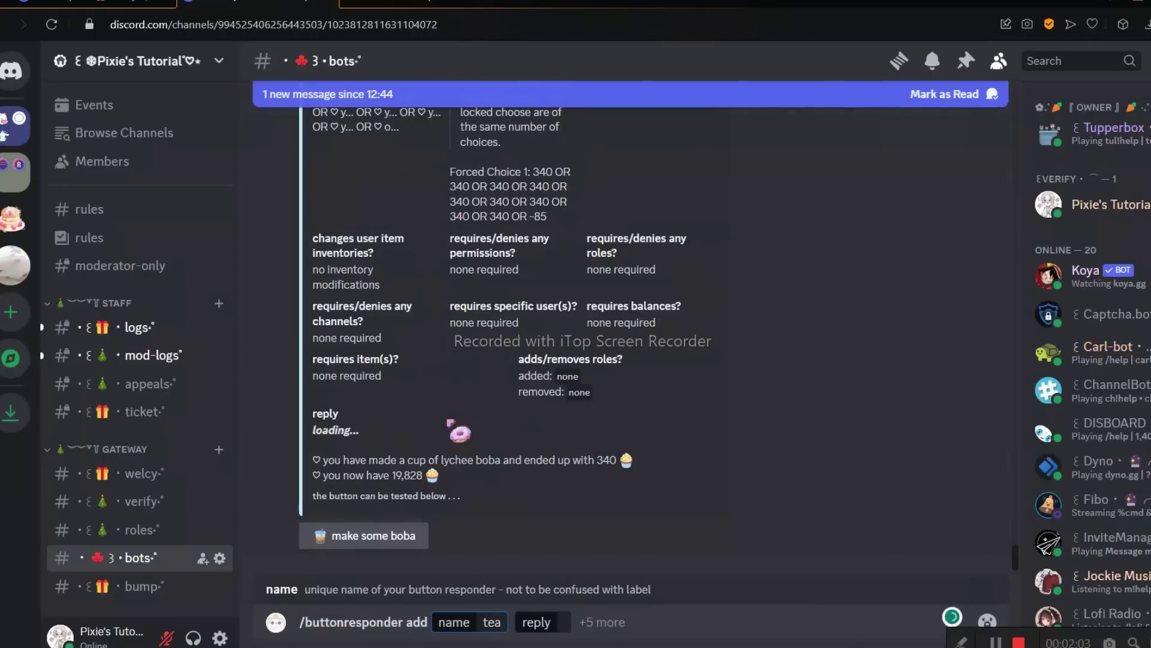
pyautogui.press('Tab')
pyautogui.write('{embed} {range:500-1000} {range1:300-500} {choose:black tea|green tea|herbal tea|thai tea|peppermint tea|fruit tea} {choose1:♡ you have made a cup of [choice]|♡ you have made a cup of [choice]|♡ you have made a cup of [choice]|♡ you have made a cup of [choice]|♡ you have made a cup of [choice]|♡ you have made a cup of [choice]|♡ oh no! you accidentally dropped the cup} {lockedchoose1:[range]|[range]|[range]|[range]|[range]|[range]|-[range1]} {modifybal:[lockedchoice1]} ***loading...*** {newline}{newline}[choice1] and ended up with [lockedchoice1] {server_currency} {newline}♡ you now have {user_balance_locale} {server_currency}')
pyautogui.hotkey('ctrl', 'a')
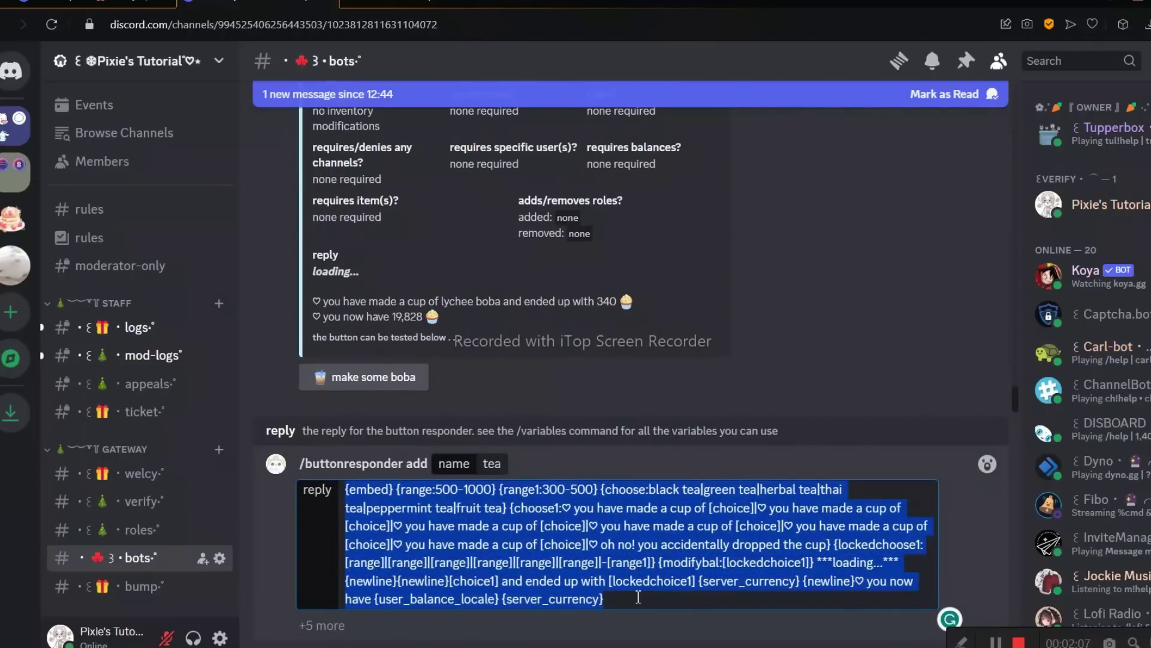
pyautogui.press('Right')
# - Give the tea button the label 'make some tea' and the tea emoji
pyautogui.press('space')
pyautogui.click(321, 300)
pyautogui.write('make some tea')
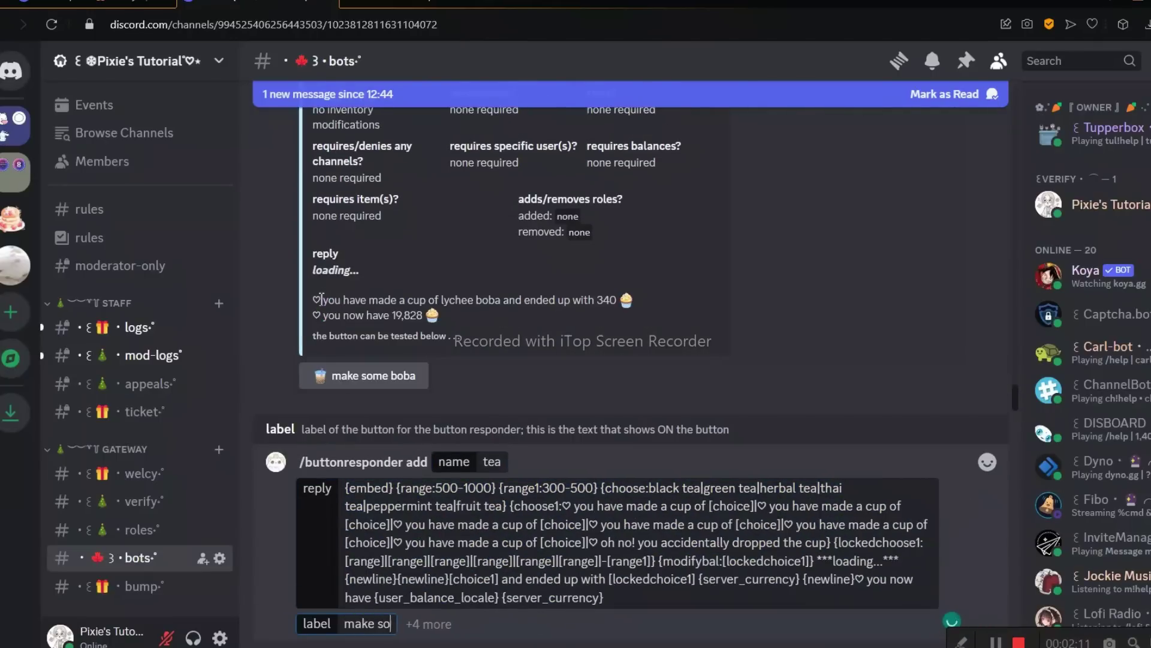
pyautogui.press('space')
pyautogui.press('Tab')
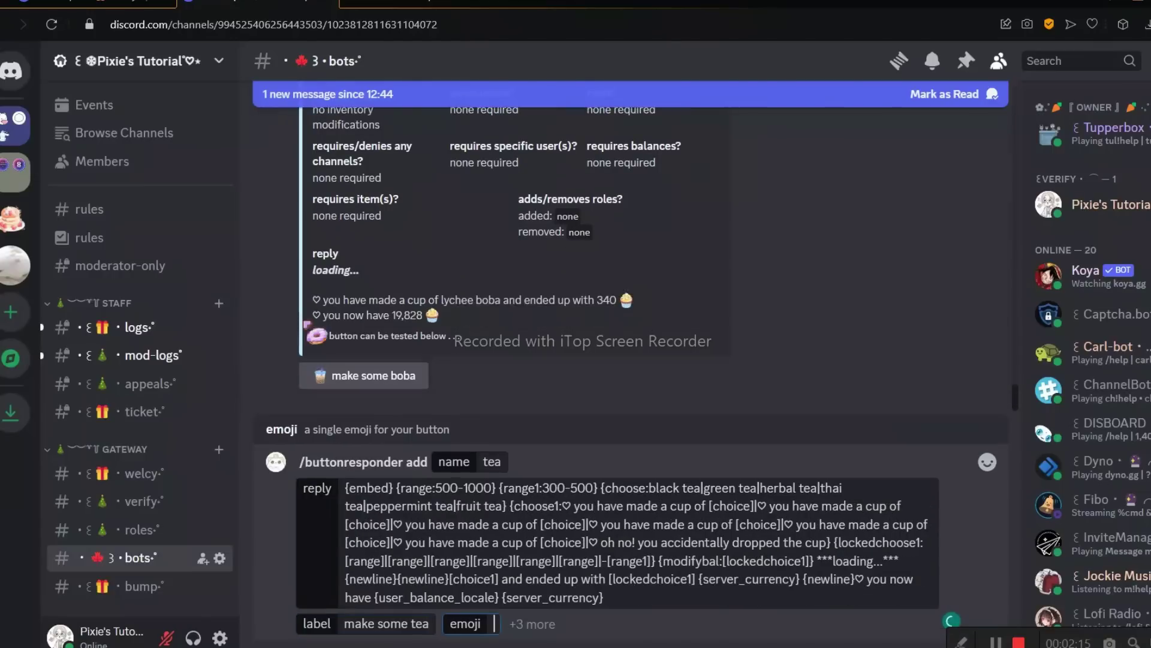
pyautogui.click(991, 466)
pyautogui.write('tea')
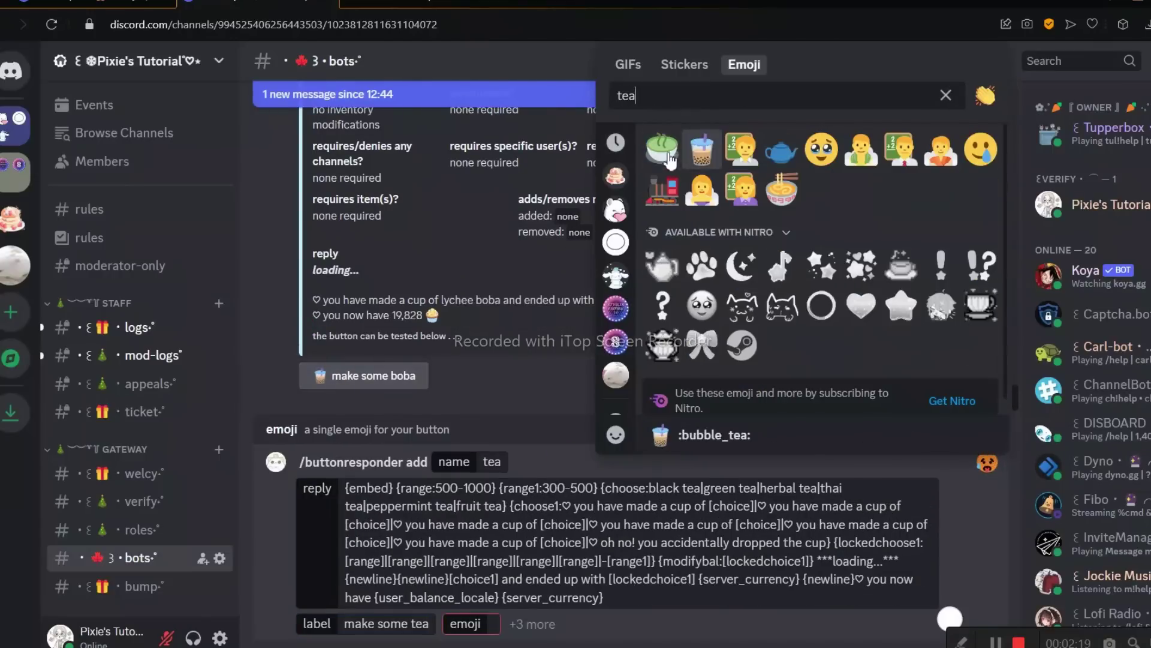
pyautogui.press('Return')
# - Make the tea button grey, with no limitations and invoker_only 'no limit', and send it
pyautogui.press('space')
pyautogui.click(336, 343)
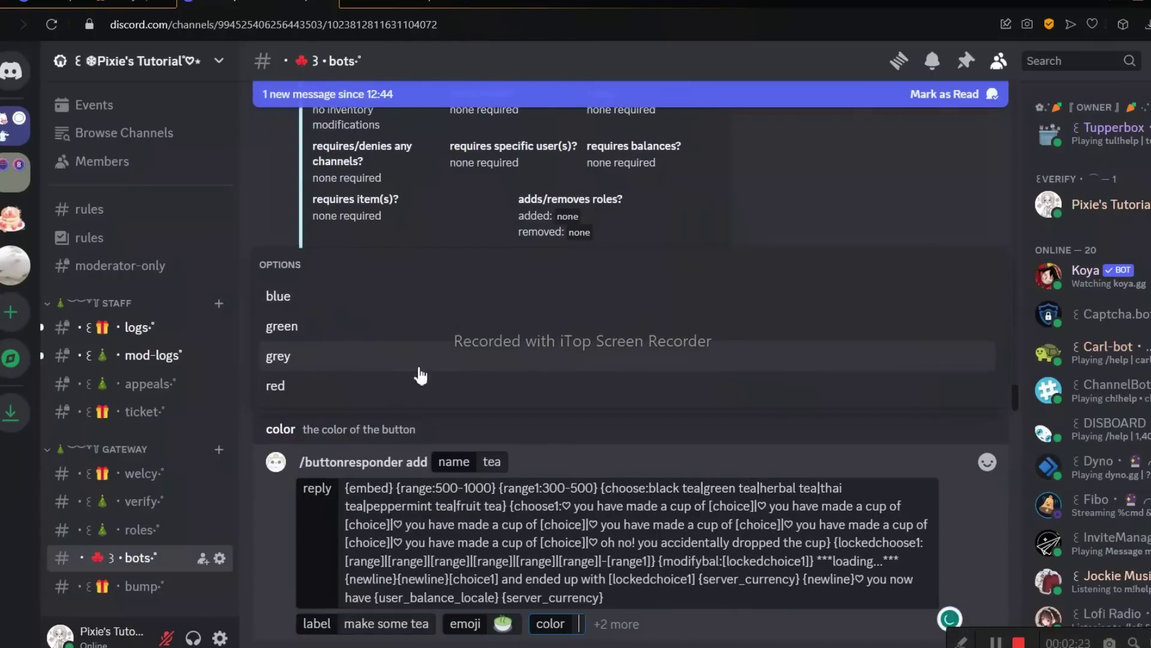
pyautogui.click(339, 357)
pyautogui.click(302, 377)
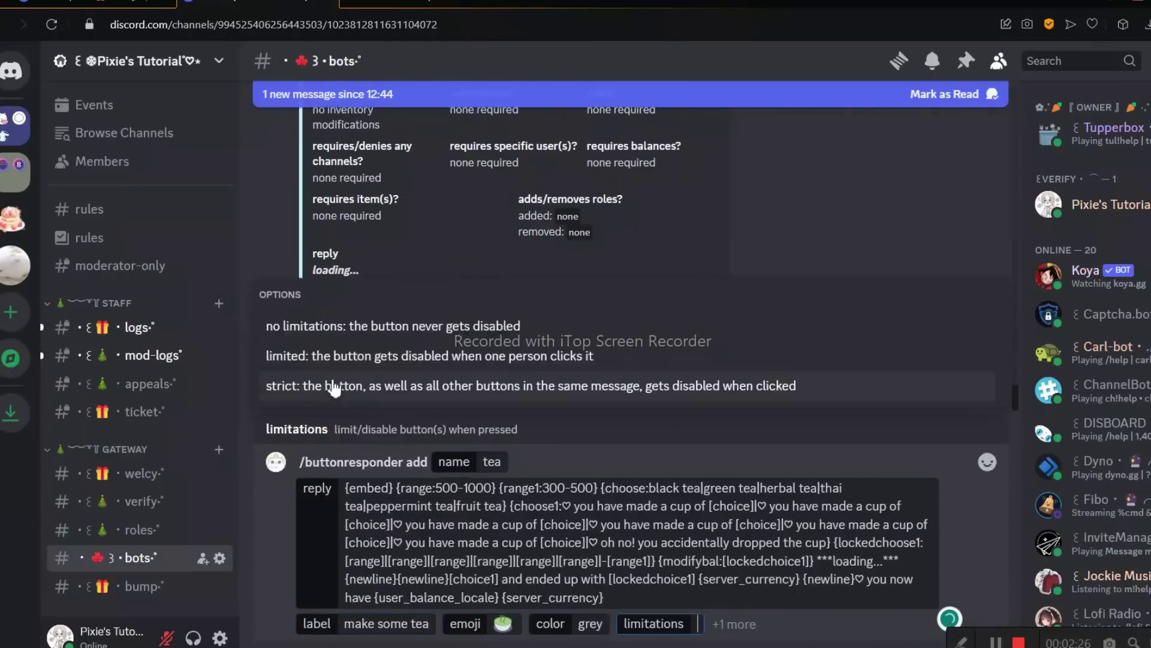
pyautogui.click(300, 327)
pyautogui.click(309, 381)
pyautogui.click(324, 336)
pyautogui.press('Return')
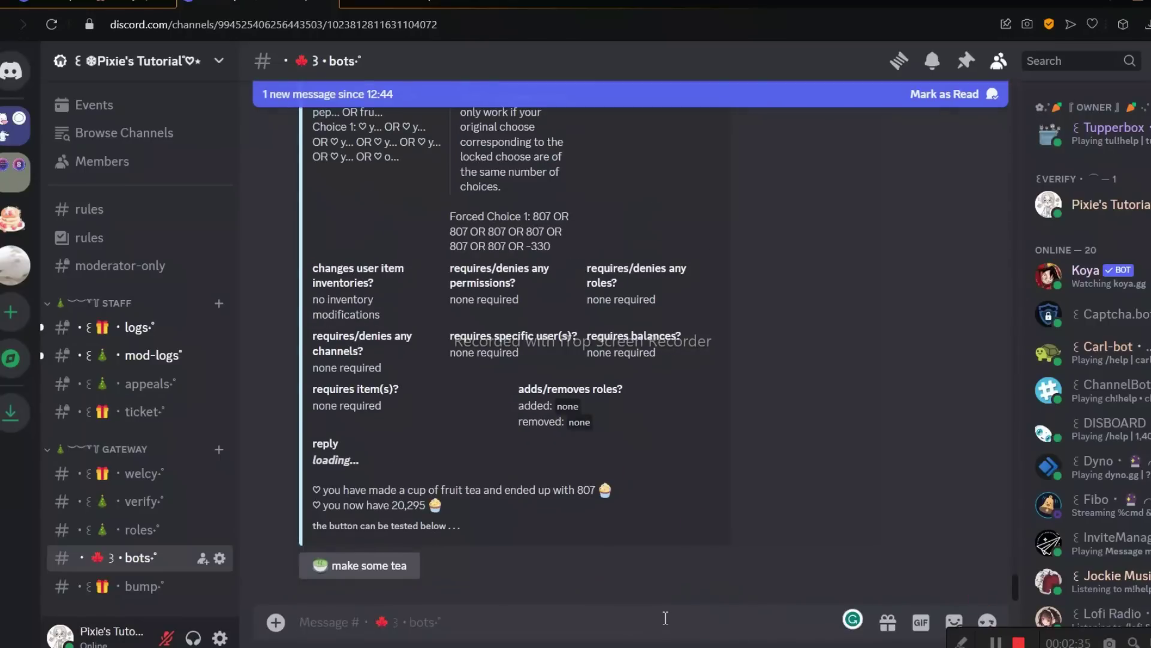
# - Start a /buttonresponder add command named coffee with the coffee reply template pasted in
pyautogui.write('/button')
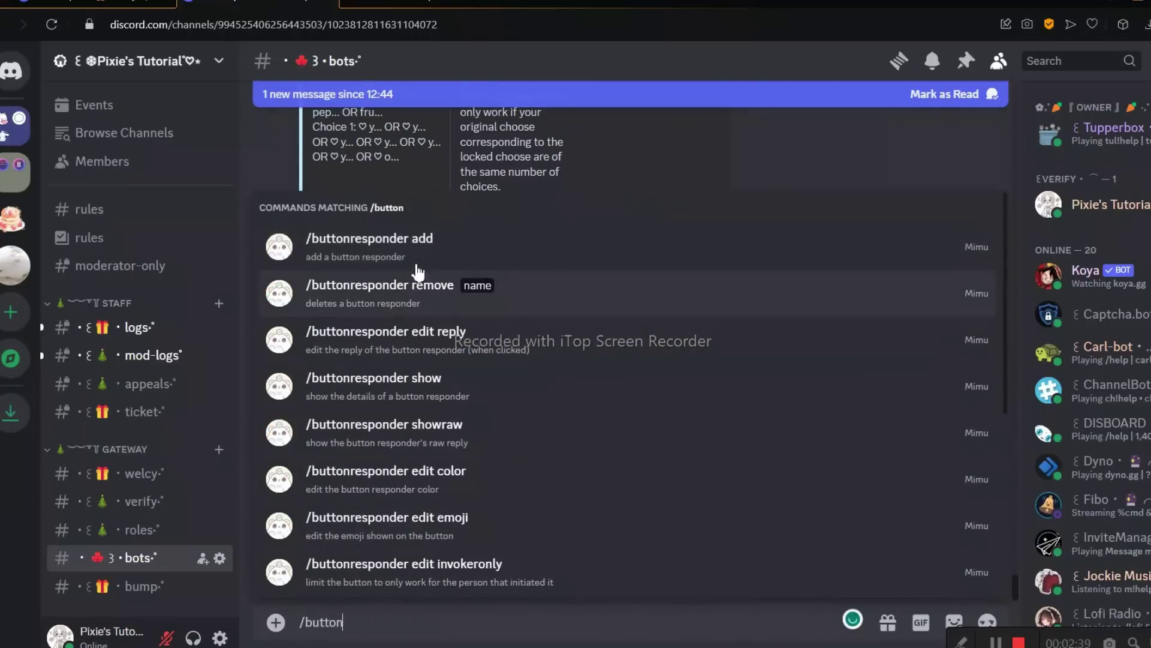
pyautogui.click(407, 243)
pyautogui.write('coffee reply')
pyautogui.press('Tab')
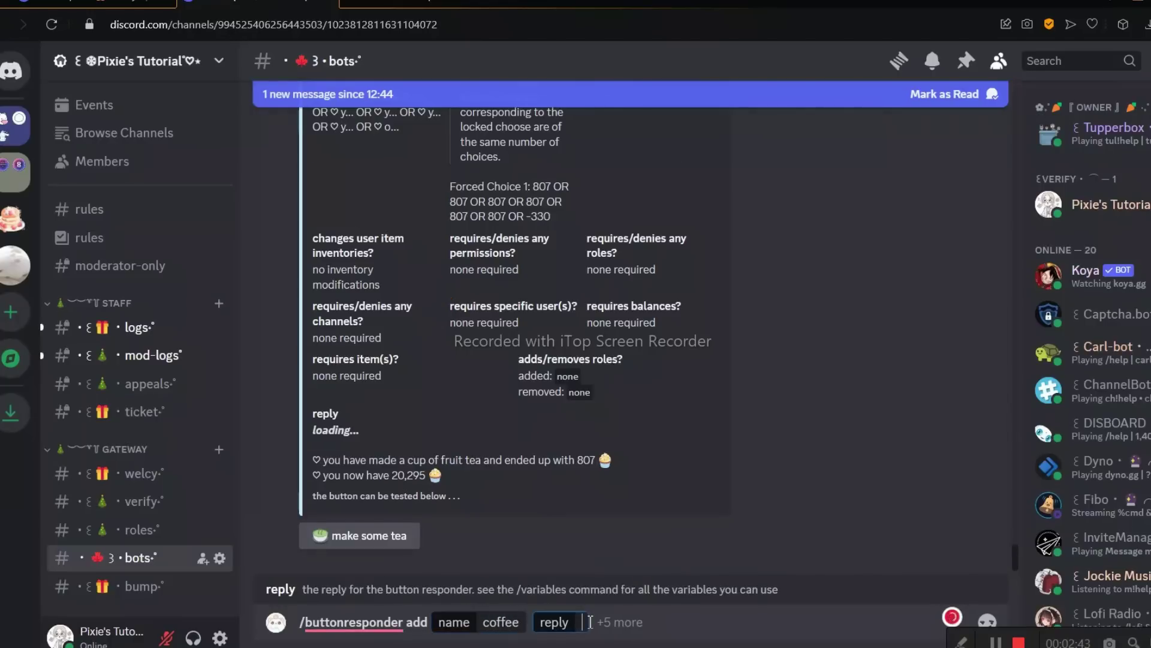
pyautogui.write('{embed} {range:1000-2000} {range1:800-1000} {choose:latte|cappuccino|americano|cold brew|frappe|espresso} {choose1:♡ you have made a cup of [choice]|♡ you have made a cup of [choice]|♡ you have made a cup of [choice]|♡ oh no! you accidentally dropped the cup} {lockedchoose1:[range]|[range]|[range]|-[range1]} {modifybal:[lockedchoice1]} ***loading...*** {newline}{newline}{choice1} and ended up with [lockedchoice1] {server_currency} {newline}♡ you now have {user_balance_locale} {server_currency}')
# - Give the coffee button the label 'make some coffee' and the hot beverage emoji
pyautogui.press('space')
pyautogui.press('Tab')
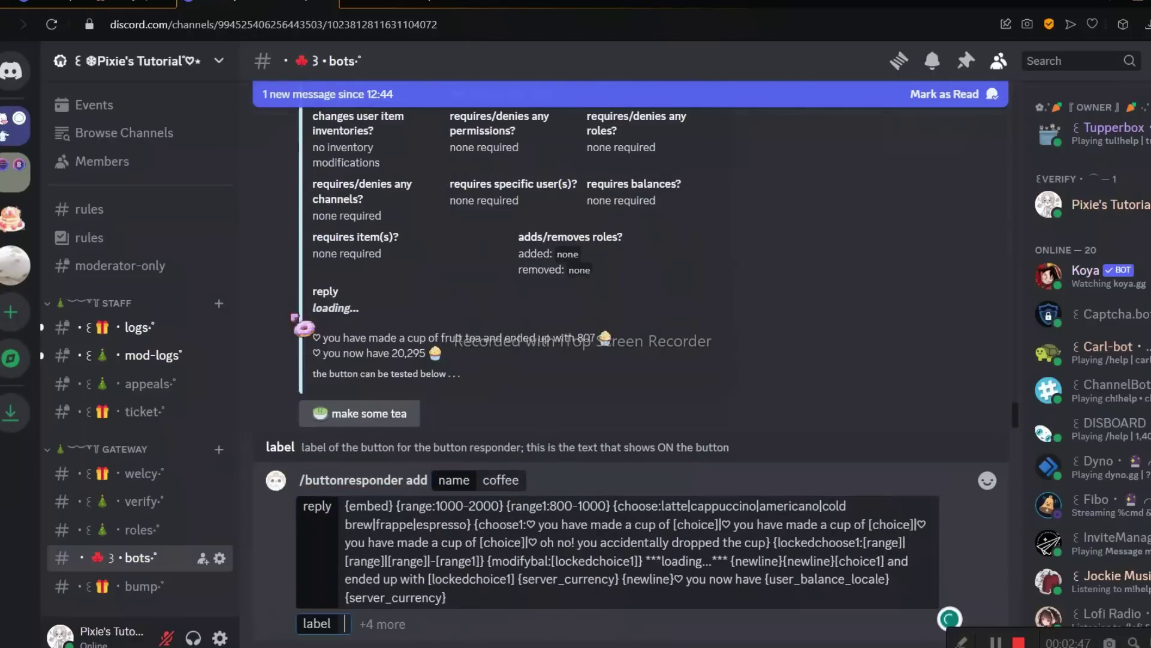
pyautogui.write('make some coffee')
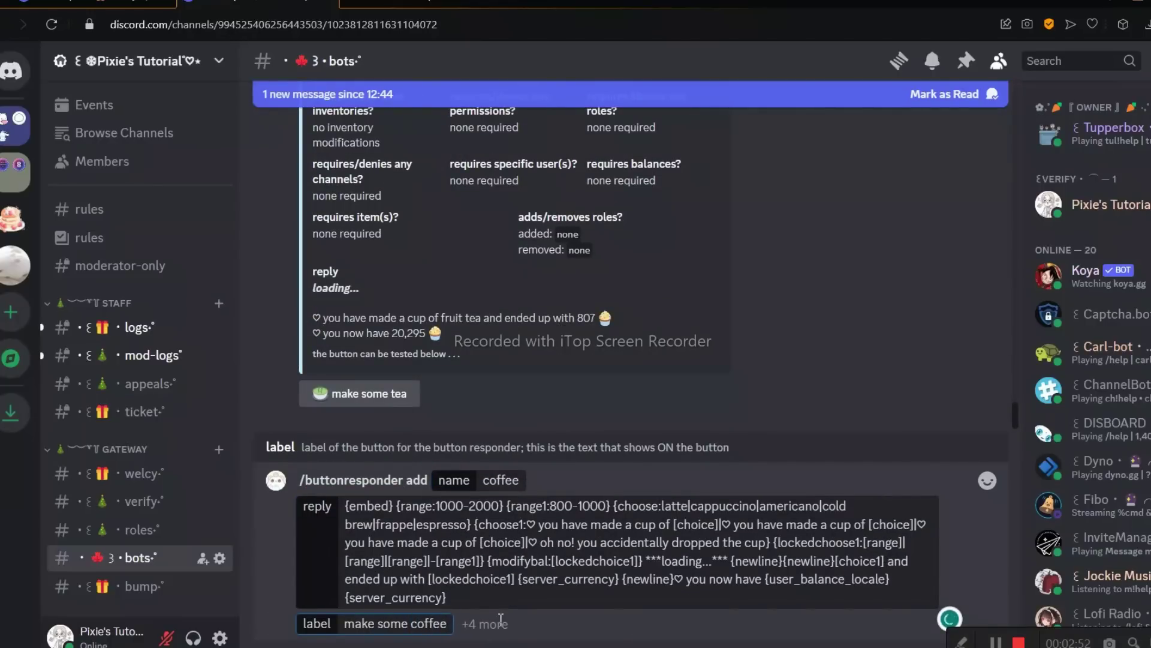
pyautogui.press('space')
pyautogui.click(281, 329)
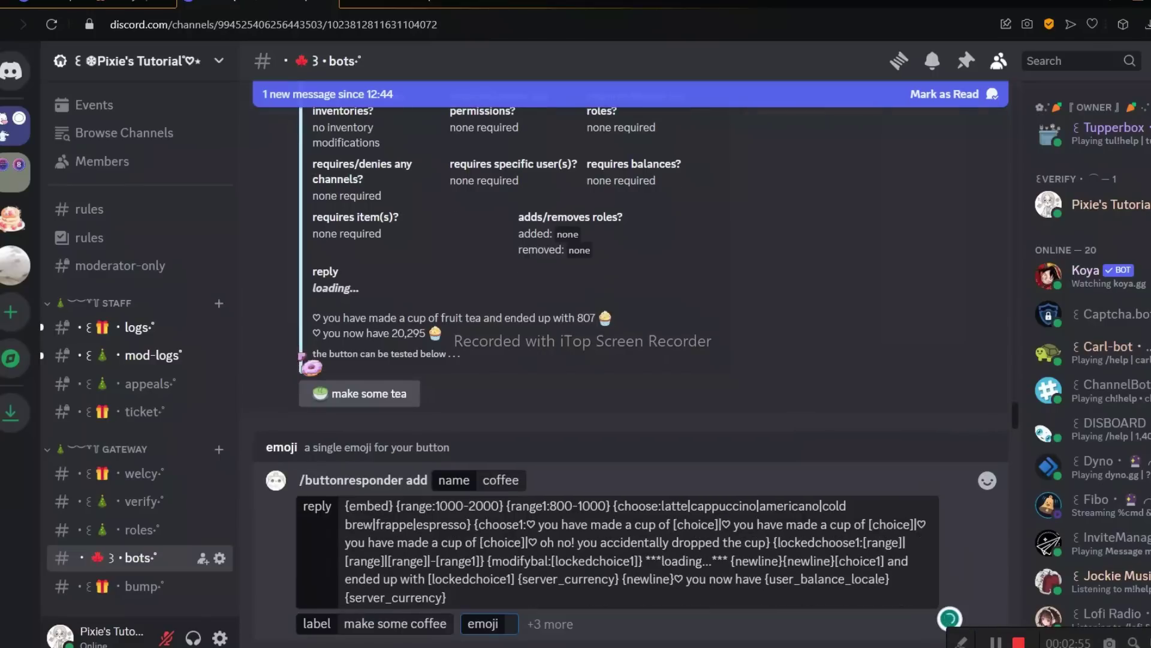
pyautogui.click(987, 479)
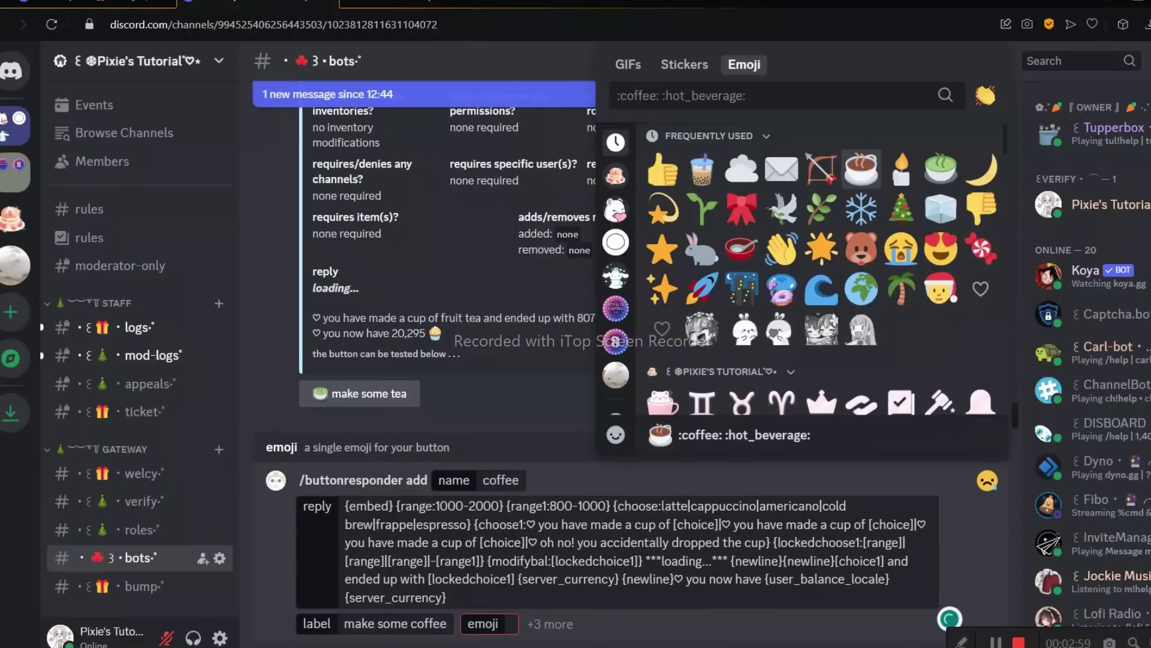
pyautogui.click(862, 168)
# - Make the coffee button grey, with invoker_only 'no limit' and no limitations, and send it
pyautogui.click(321, 363)
pyautogui.click(318, 376)
pyautogui.click(360, 420)
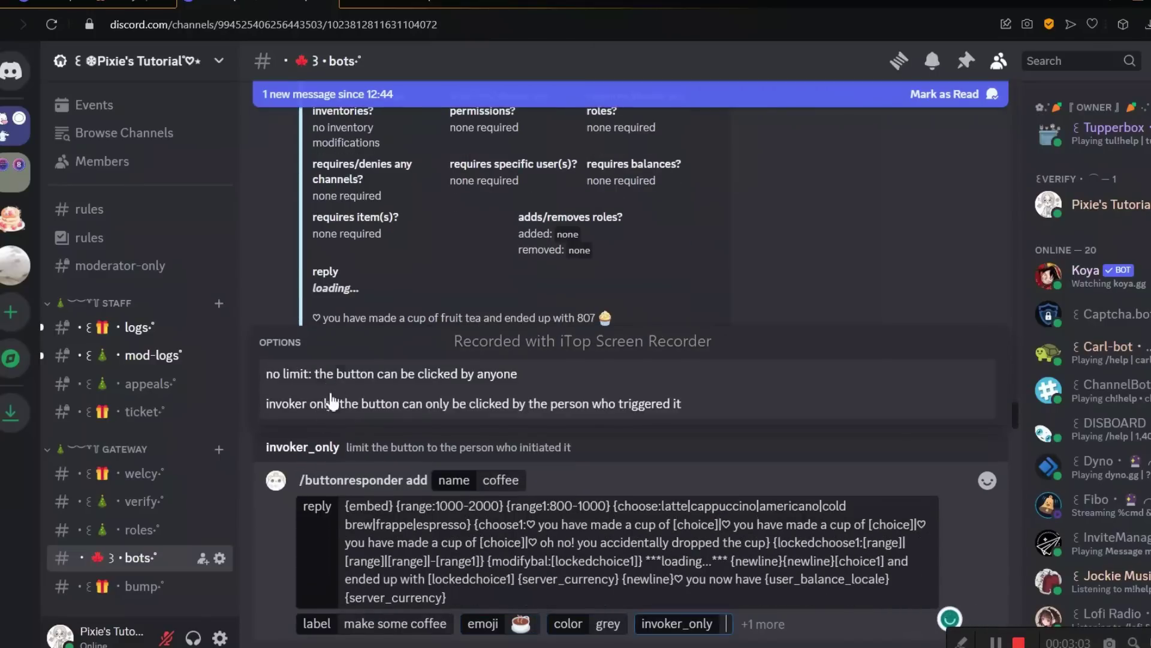
pyautogui.click(320, 375)
pyautogui.click(290, 393)
pyautogui.click(300, 355)
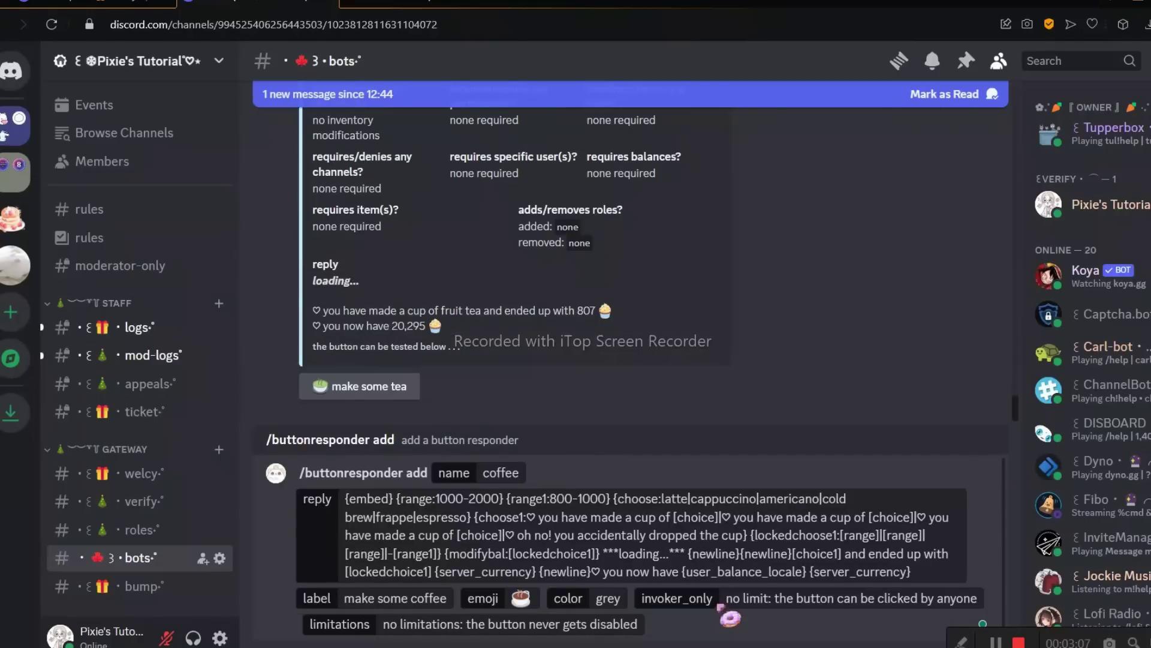
pyautogui.press('Return')
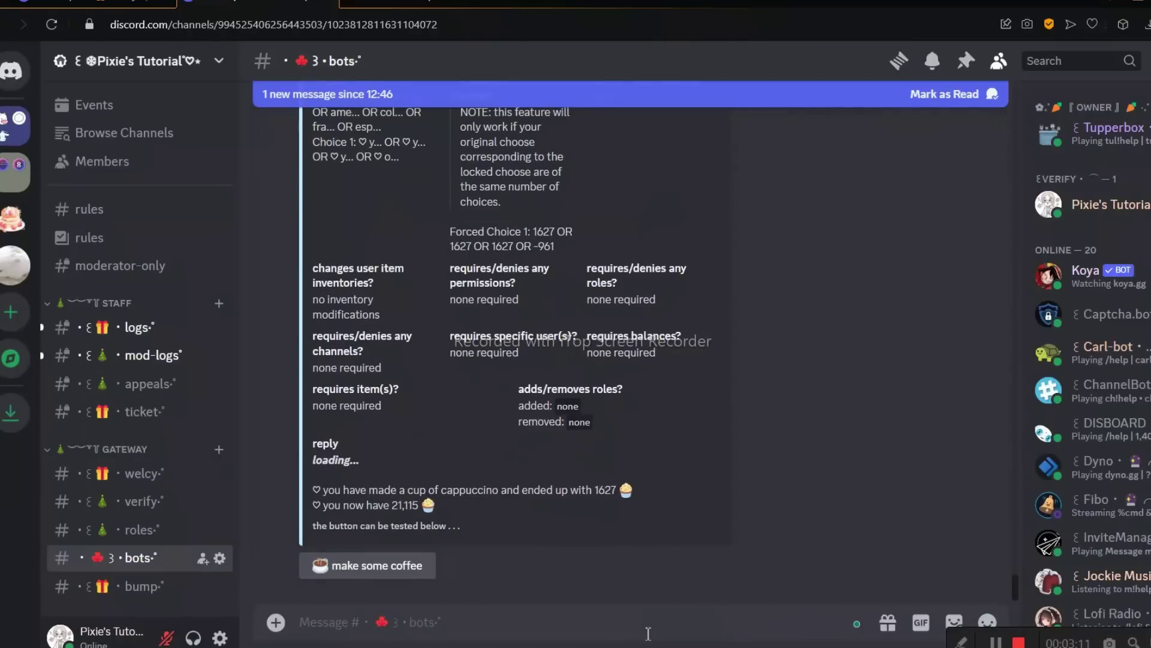
# - Run /embed create to make a new embed named Shop
pyautogui.write('/embed')
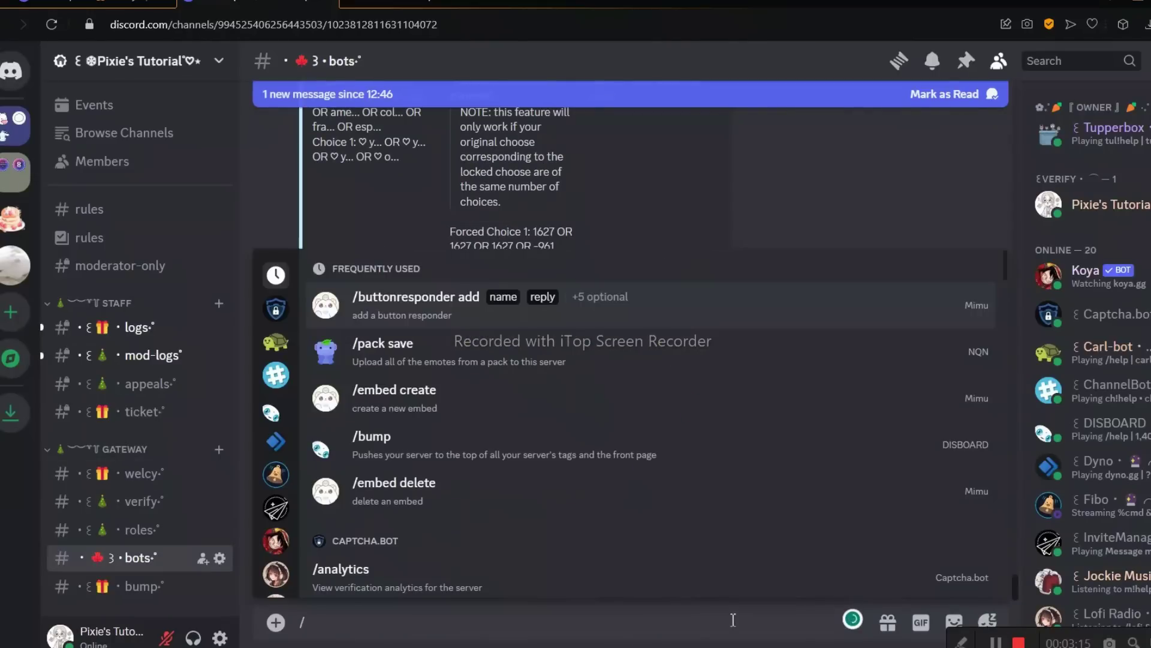
pyautogui.click(535, 270)
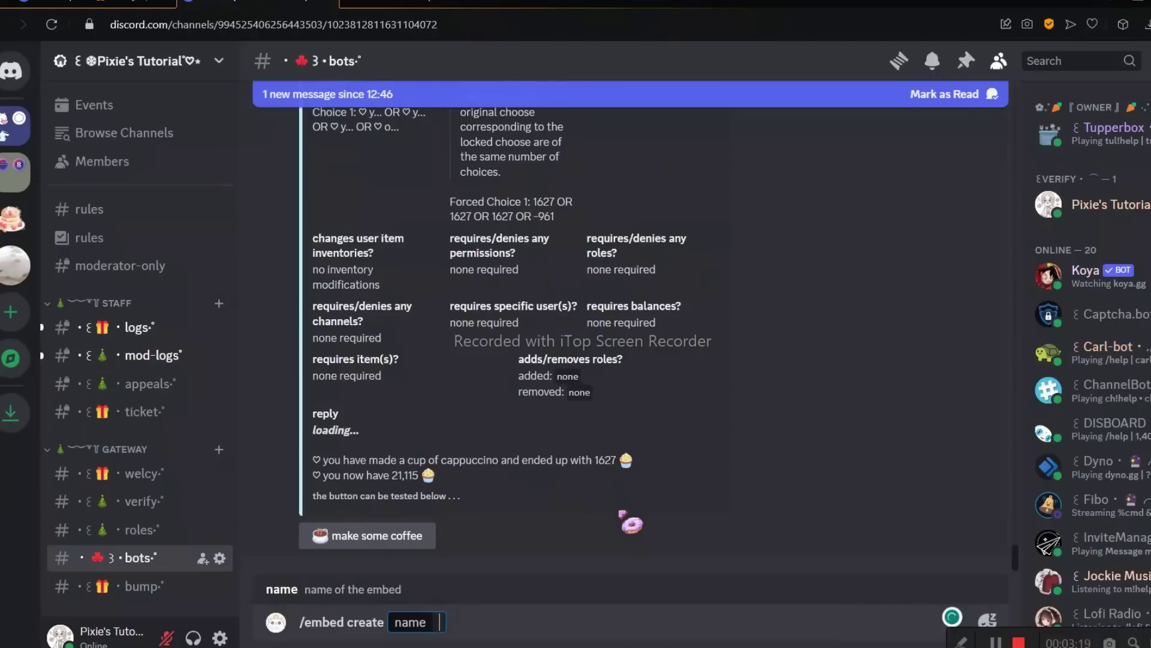
pyautogui.write('Shop')
pyautogui.press('Return')
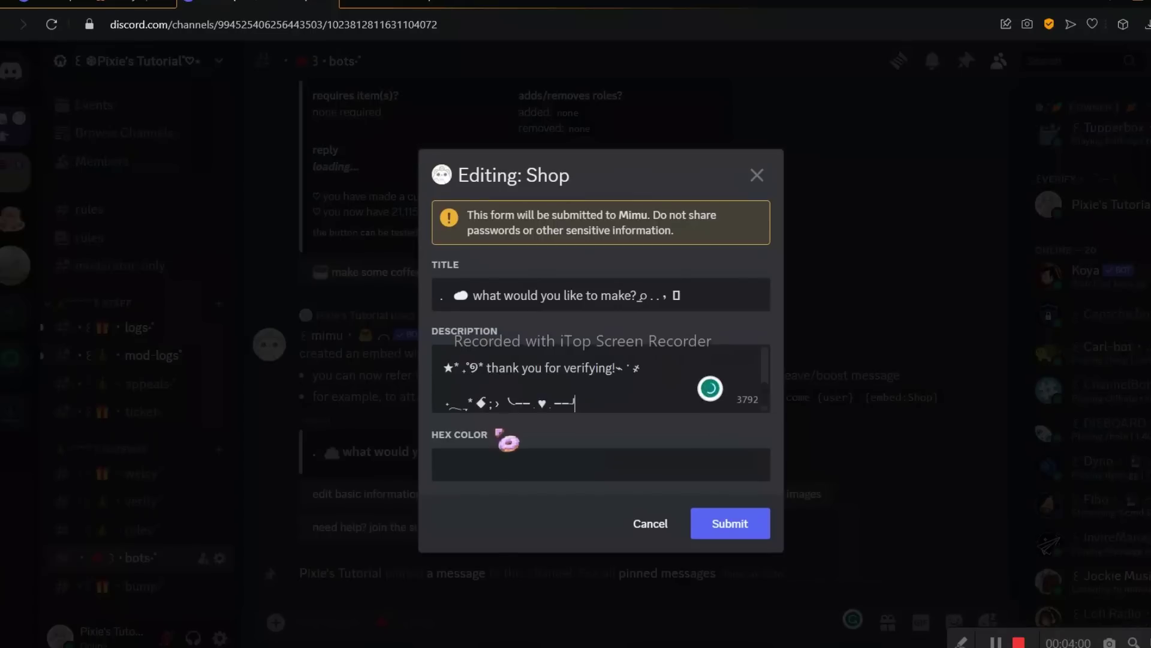
# - Submit the Shop embed with title 'what would you like to make?', the drink menu and colour #f5cab4
pyautogui.scroll(-3, 576, 388)
pyautogui.scroll(3, 575, 393)
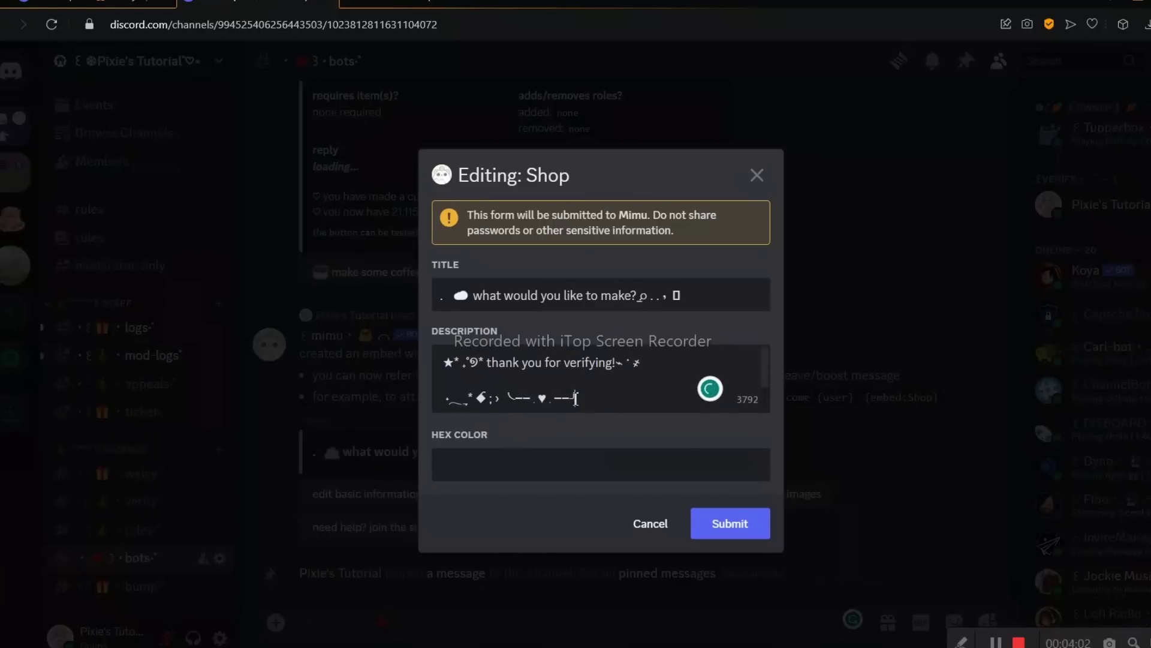
pyautogui.scroll(-2, 576, 399)
pyautogui.scroll(-3, 576, 396)
pyautogui.click(547, 478)
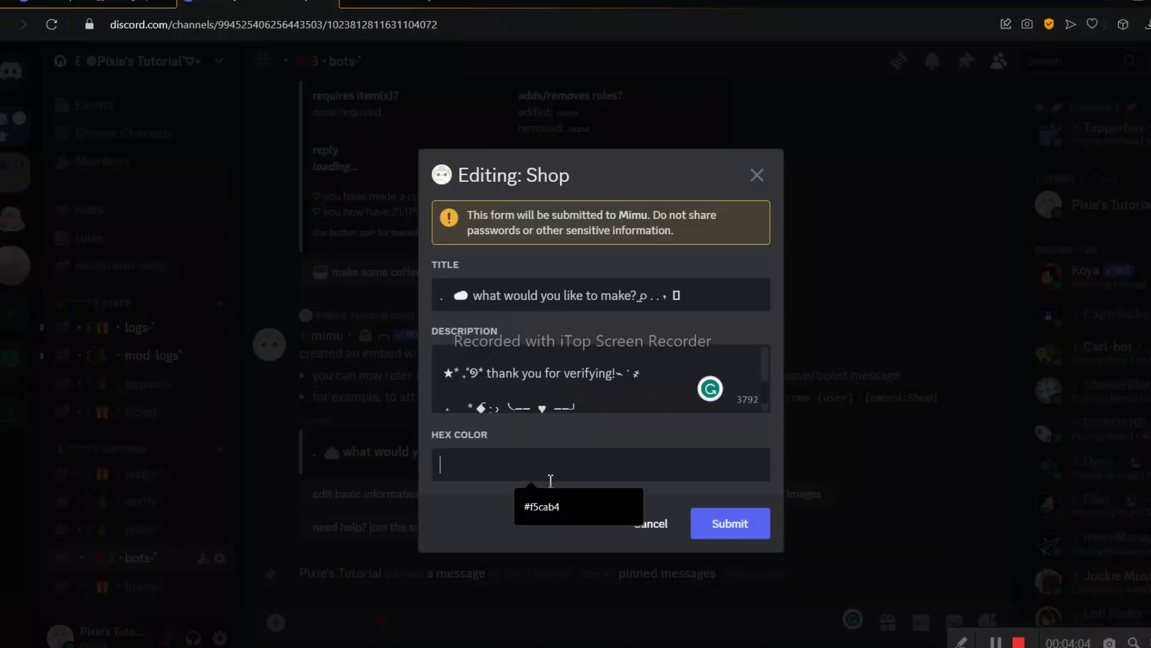
pyautogui.click(549, 507)
pyautogui.click(736, 534)
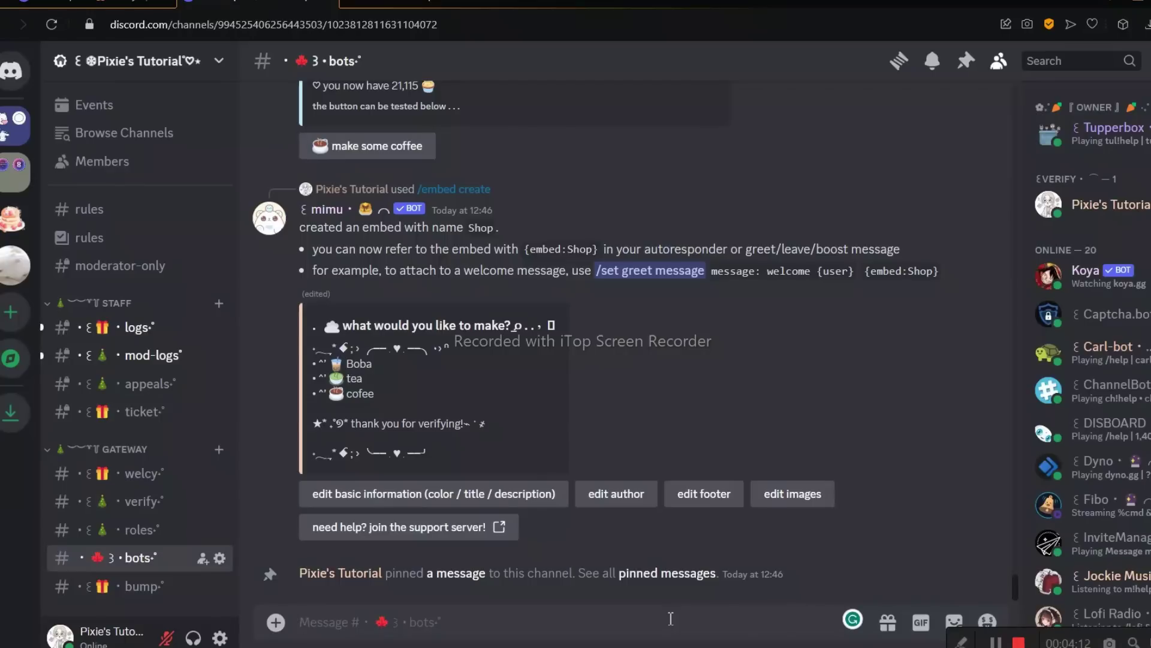
# - Send {embed:shop} {addbutton:boba} {addbutton:tea} {addbutton:coffee} with Mimu's /send command
pyautogui.write('/send')
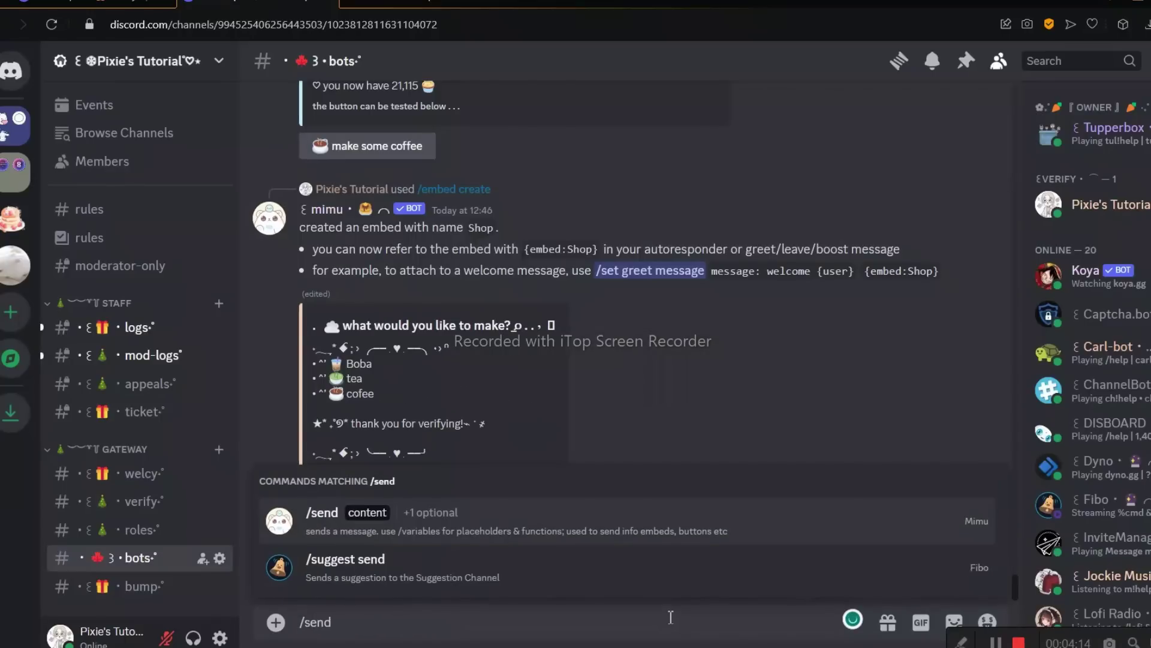
pyautogui.click(397, 538)
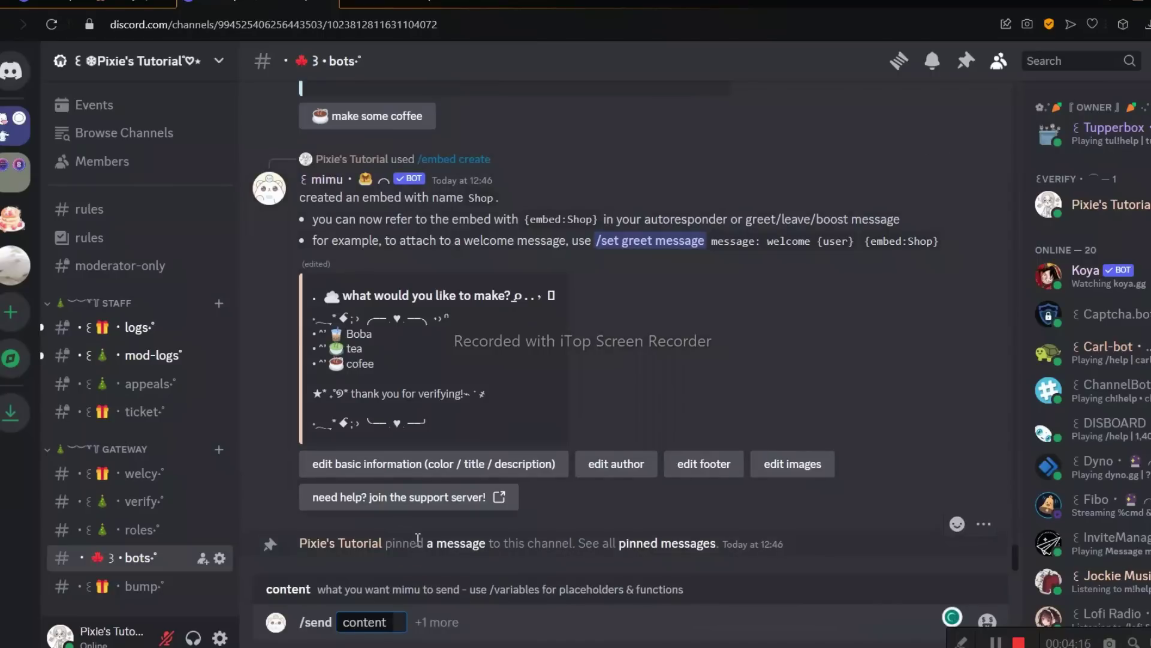
pyautogui.write(': {embed:shop} {addbutton:boba} {addbutton:tea} {addbutton:coffee}')
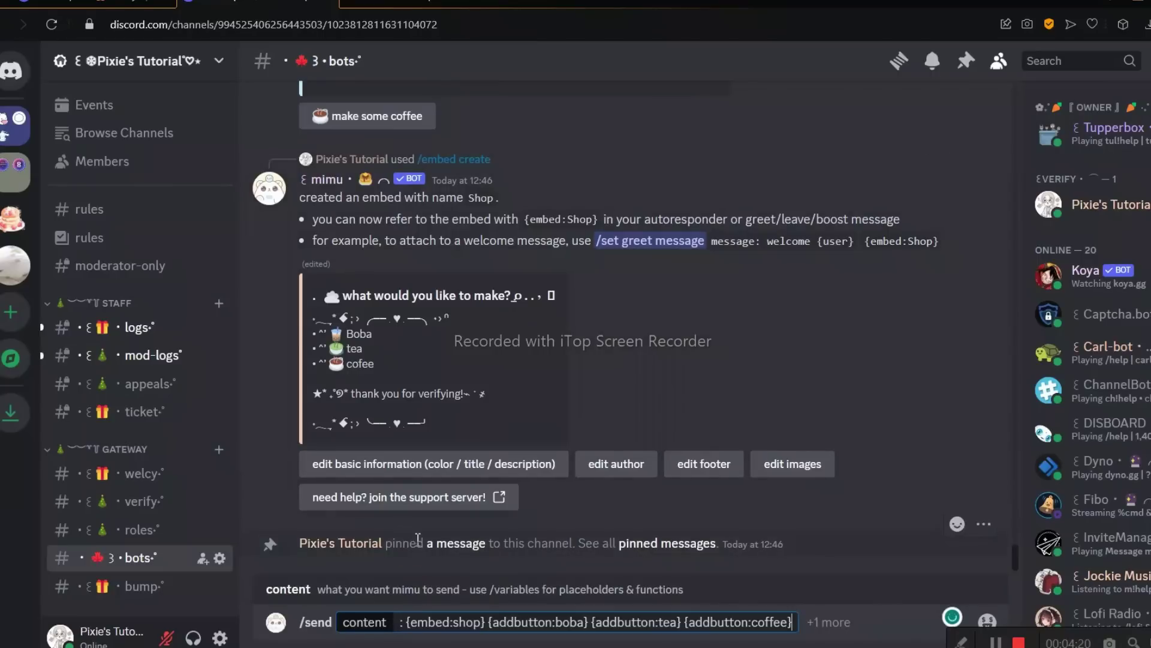
pyautogui.press('Return')
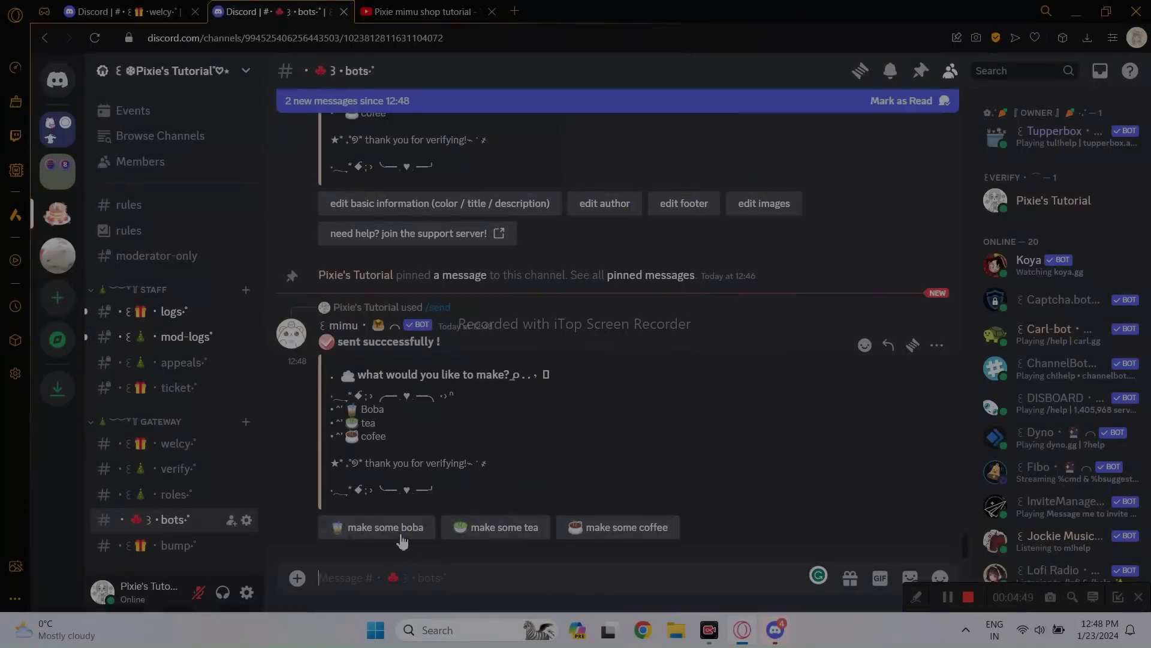
# - Press make some boba, make some tea and make some coffee and check Mimu's payout replies
pyautogui.click(387, 567)
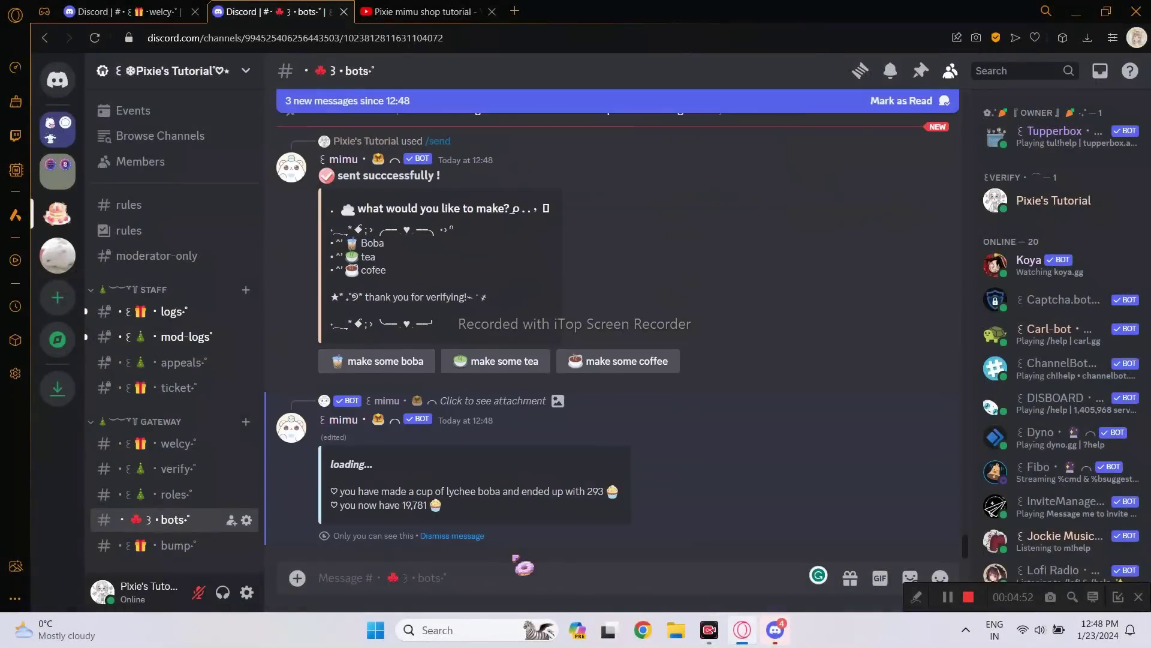
pyautogui.click(501, 373)
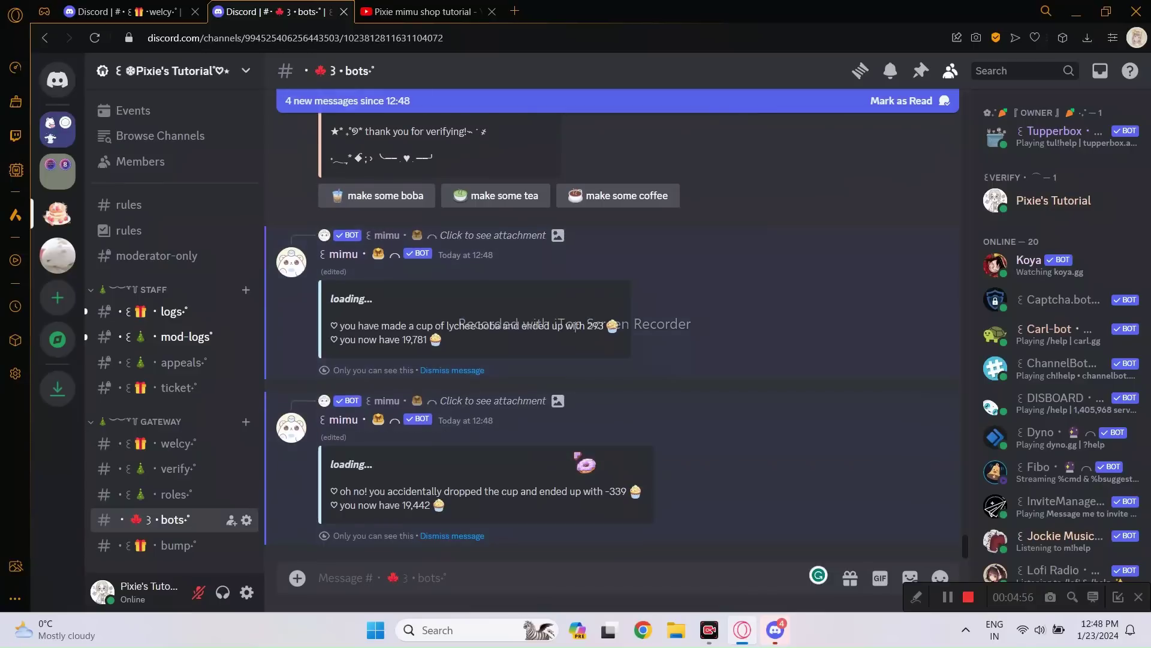
pyautogui.click(618, 201)
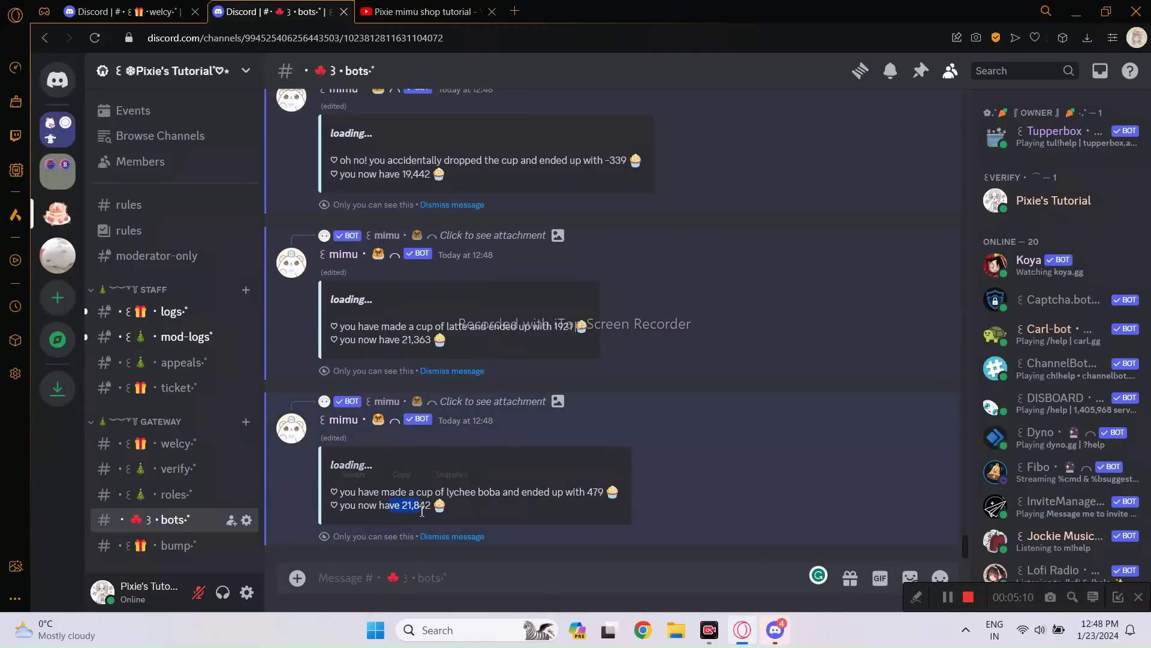
pyautogui.click(498, 522)
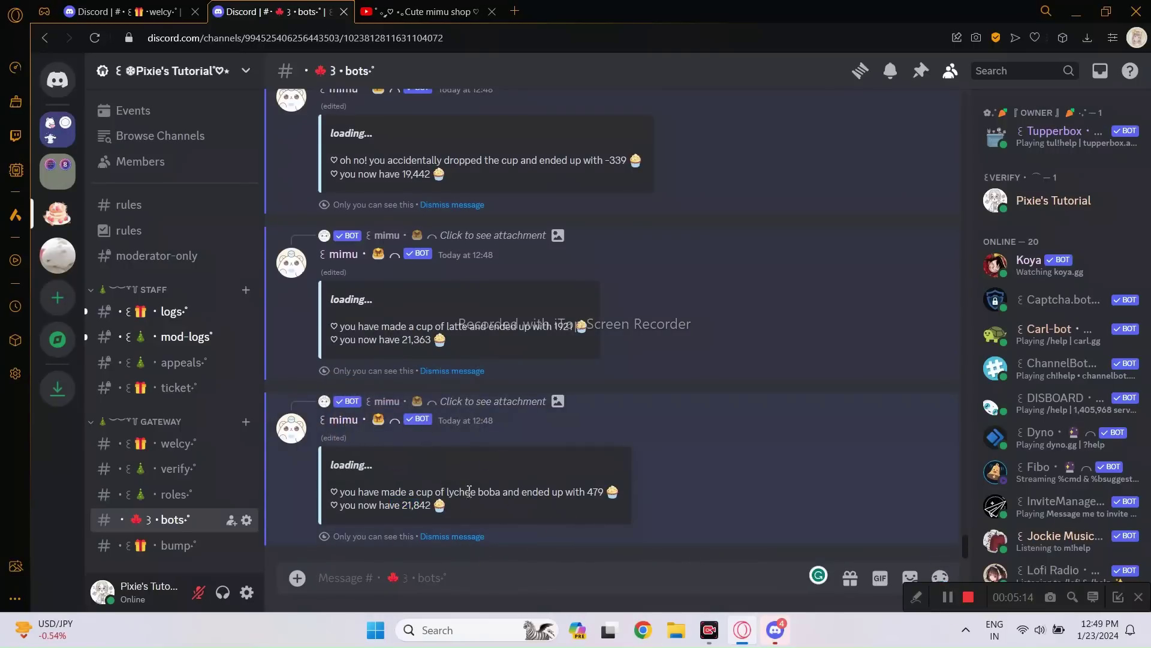
# - Run /modifybal add to credit your own account with 20,000 currency
pyautogui.click(490, 579)
pyautogui.hotkey('ctrl', 'v')
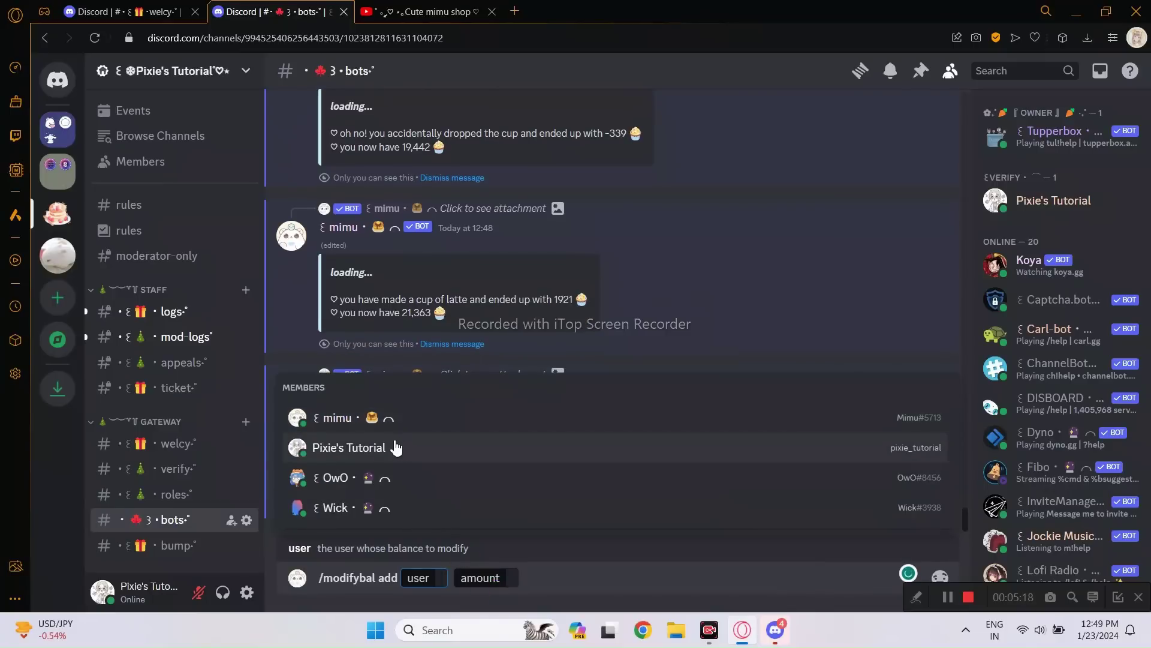
pyautogui.click(407, 463)
pyautogui.write('20,000')
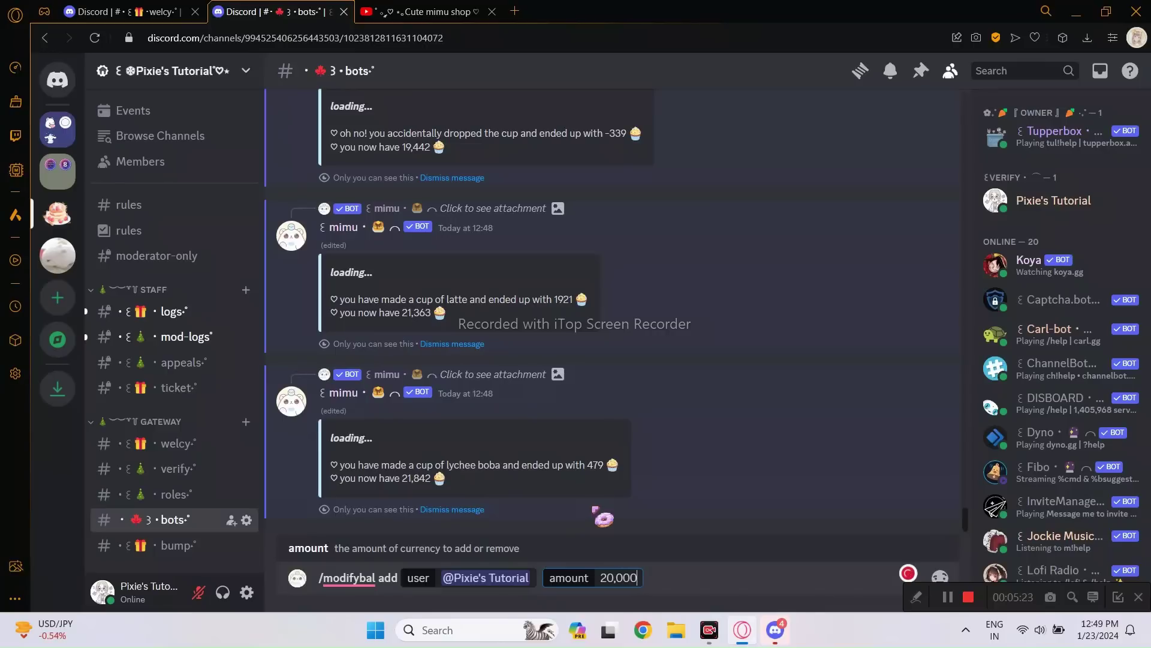
pyautogui.press('Return')
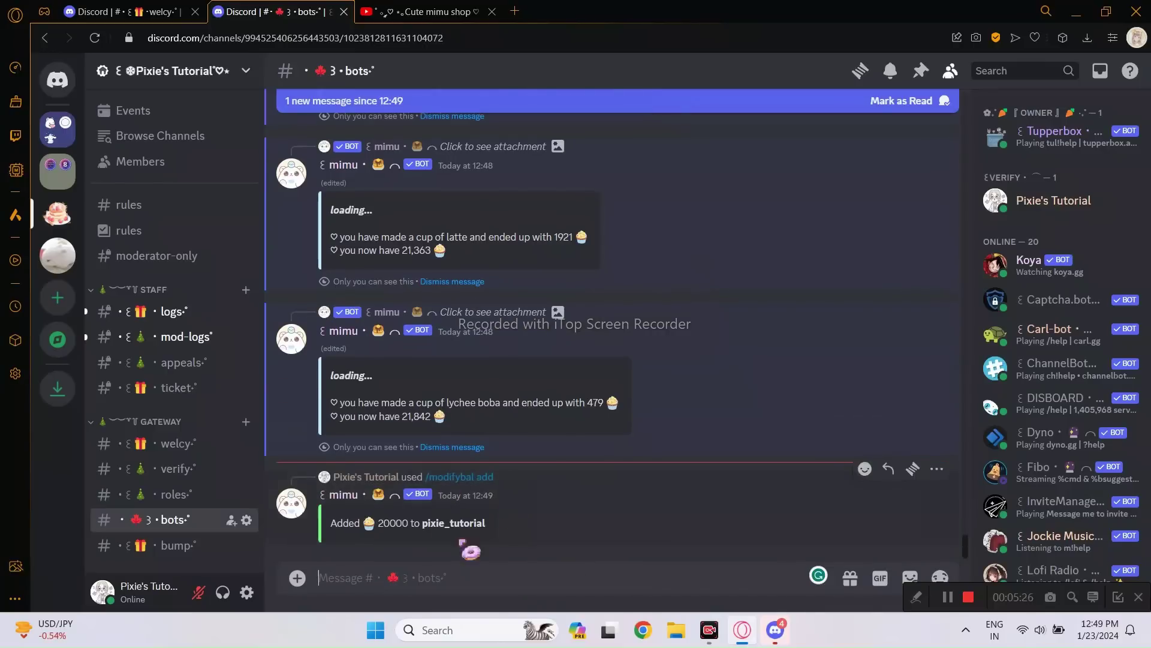
pyautogui.scroll(8, 577, 537)
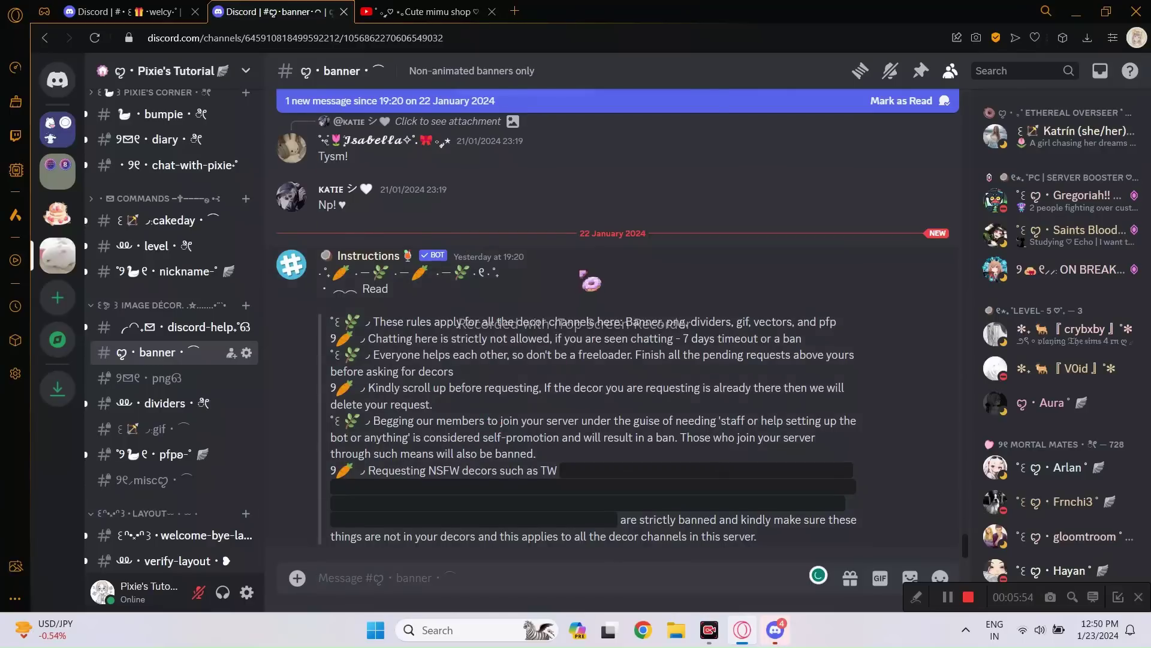
# - Scroll up to the button responder guide post and look at its author's profile
pyautogui.scroll(15, 585, 287)
pyautogui.scroll(15, 583, 307)
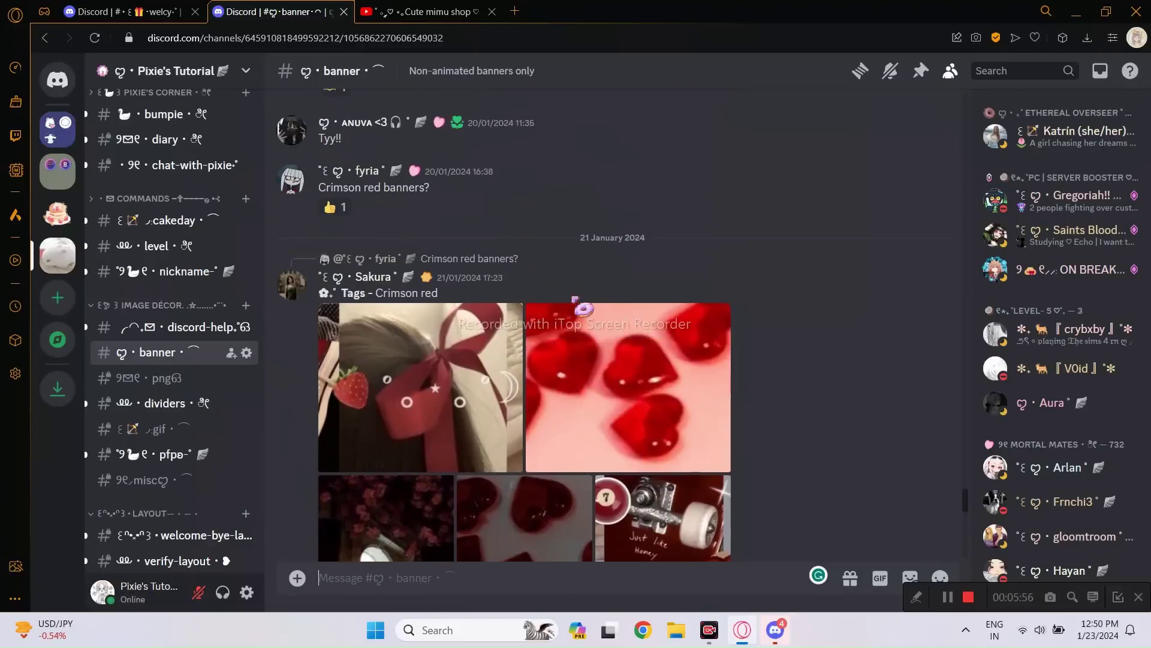
pyautogui.scroll(5, 525, 327)
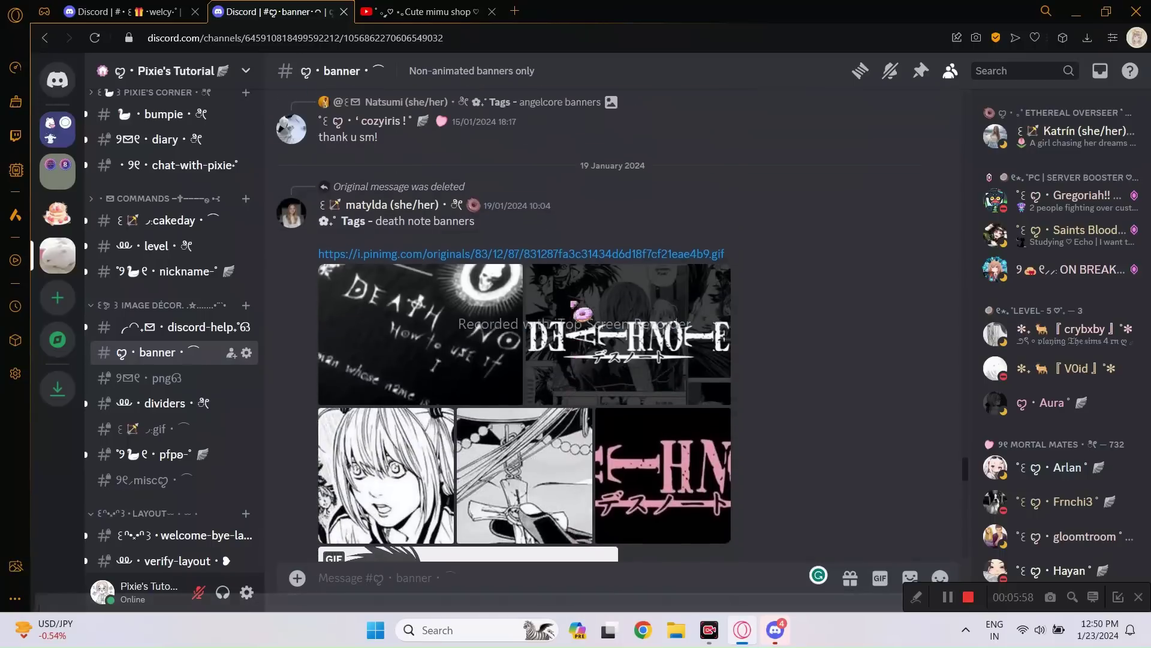
pyautogui.scroll(-2, 151, 316)
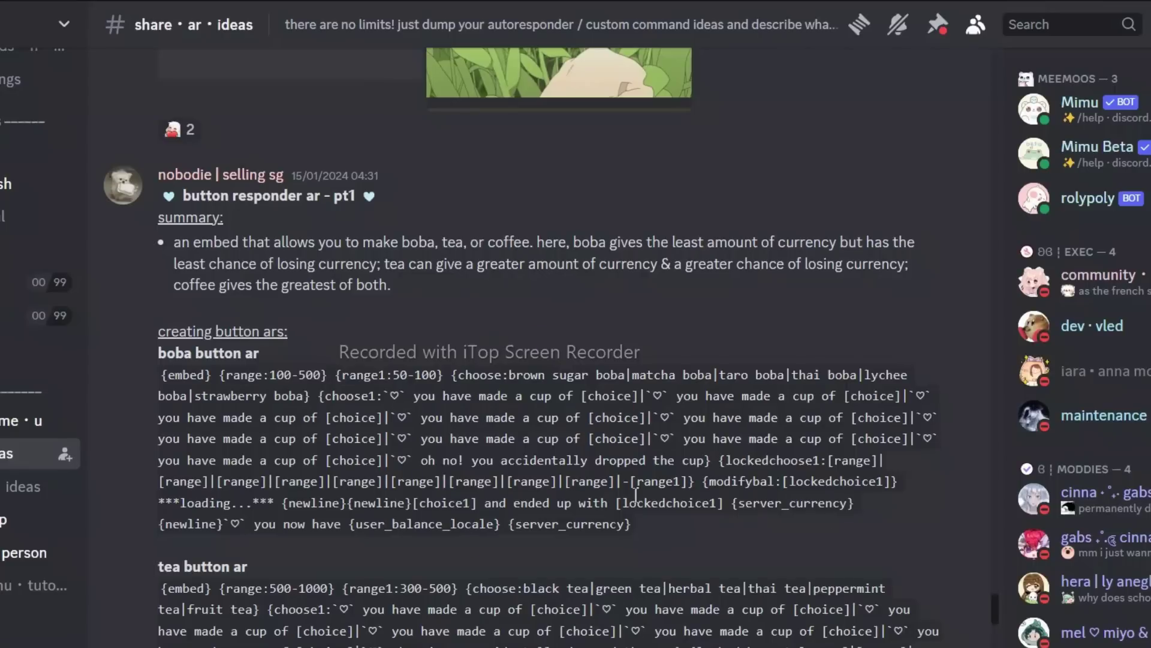
pyautogui.click(210, 177)
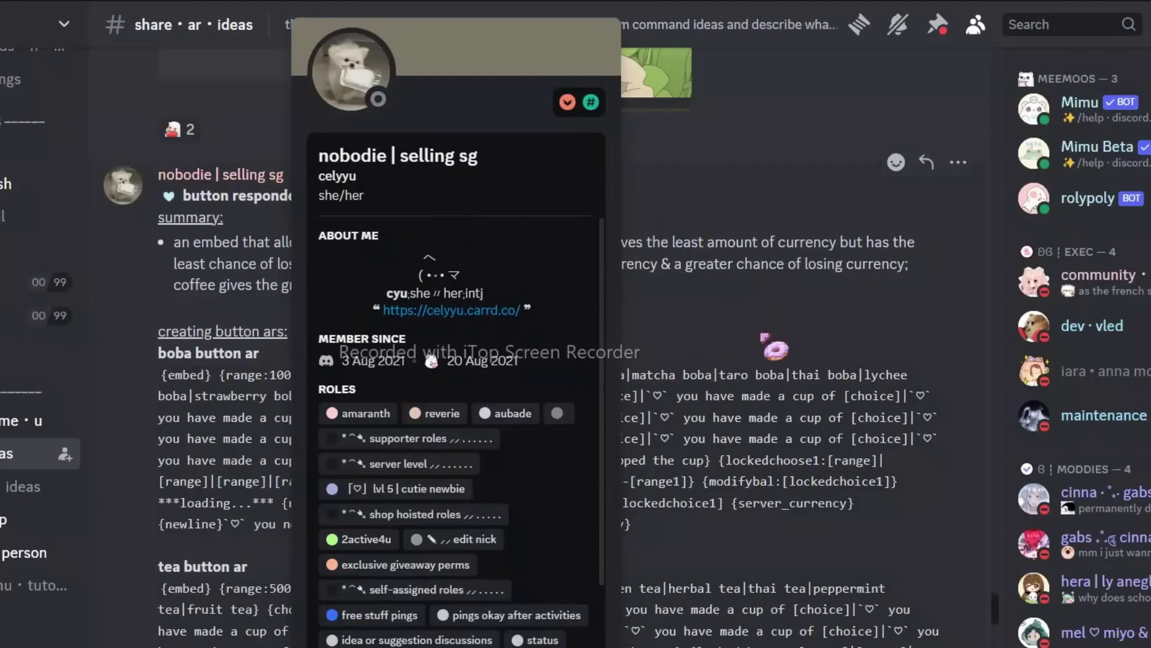
pyautogui.click(255, 349)
# - Read through the guide and add an 'I loved it' reaction, bringing it to 21
pyautogui.scroll(-10, 200, 285)
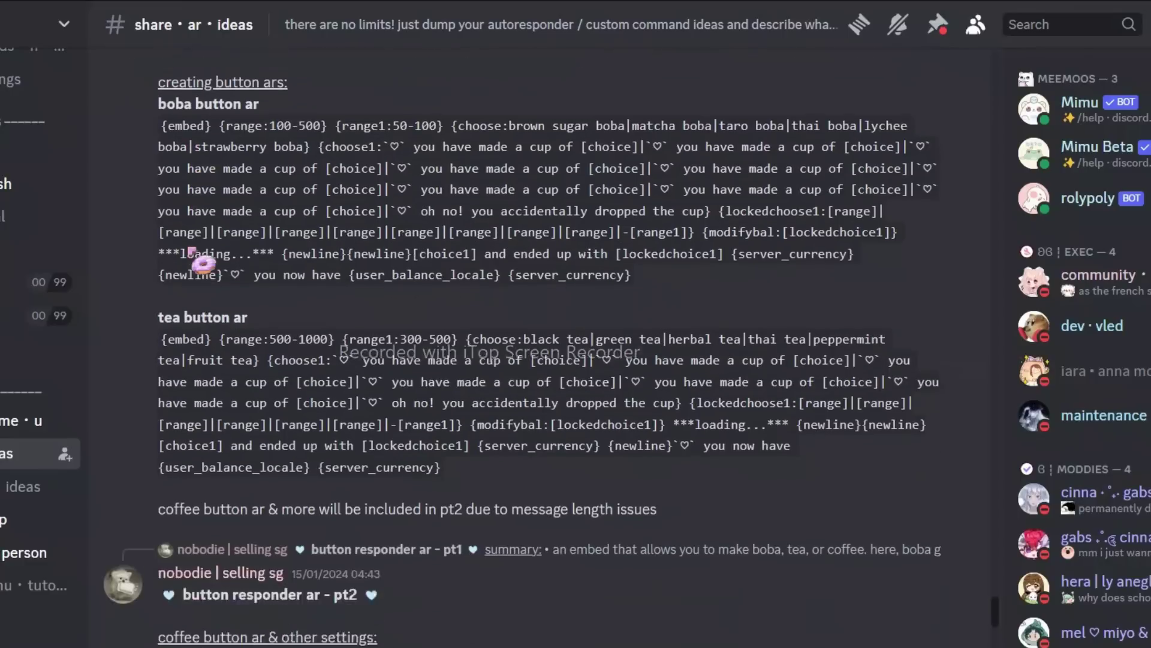
pyautogui.scroll(-10, 353, 387)
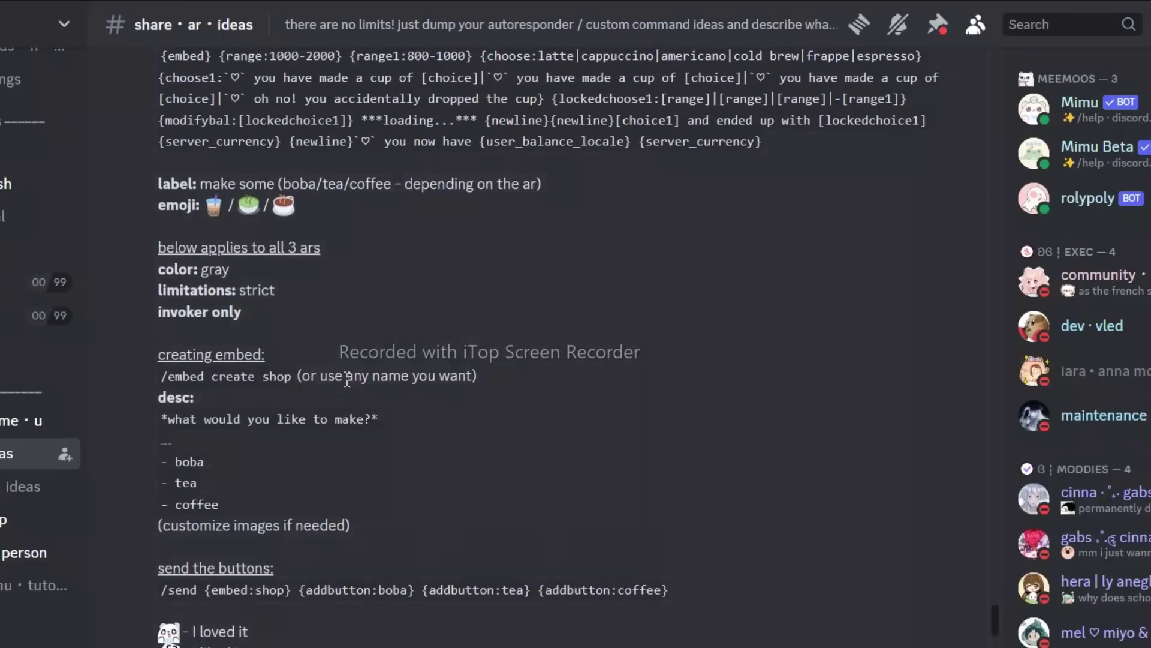
pyautogui.scroll(-1, 358, 393)
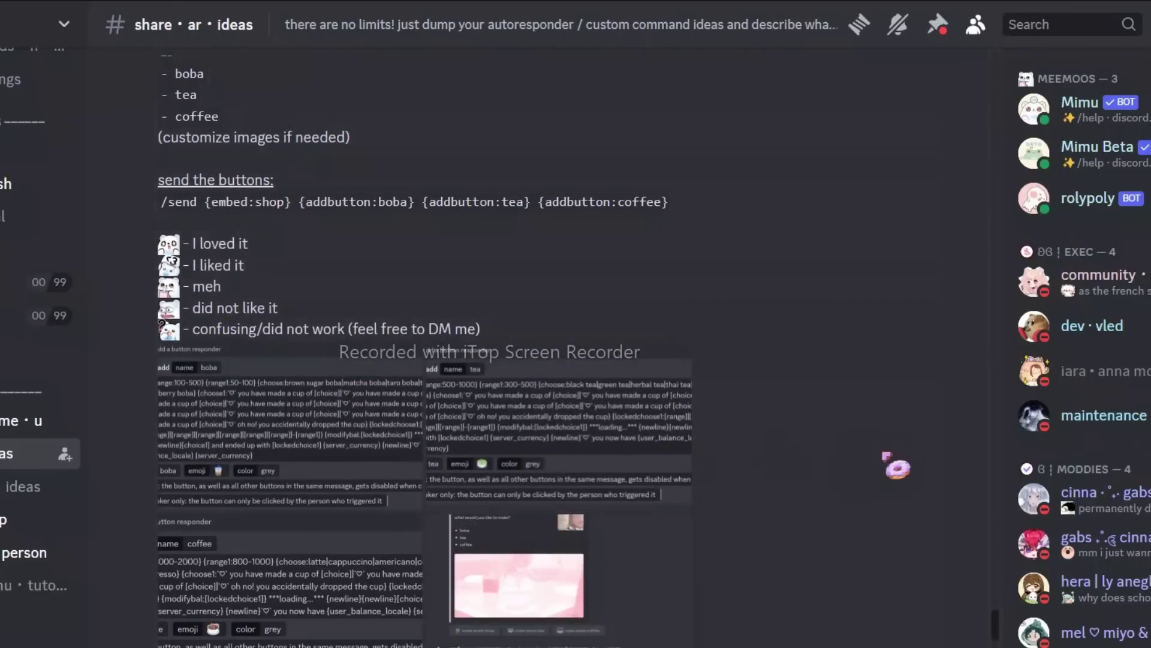
pyautogui.scroll(-3, 879, 467)
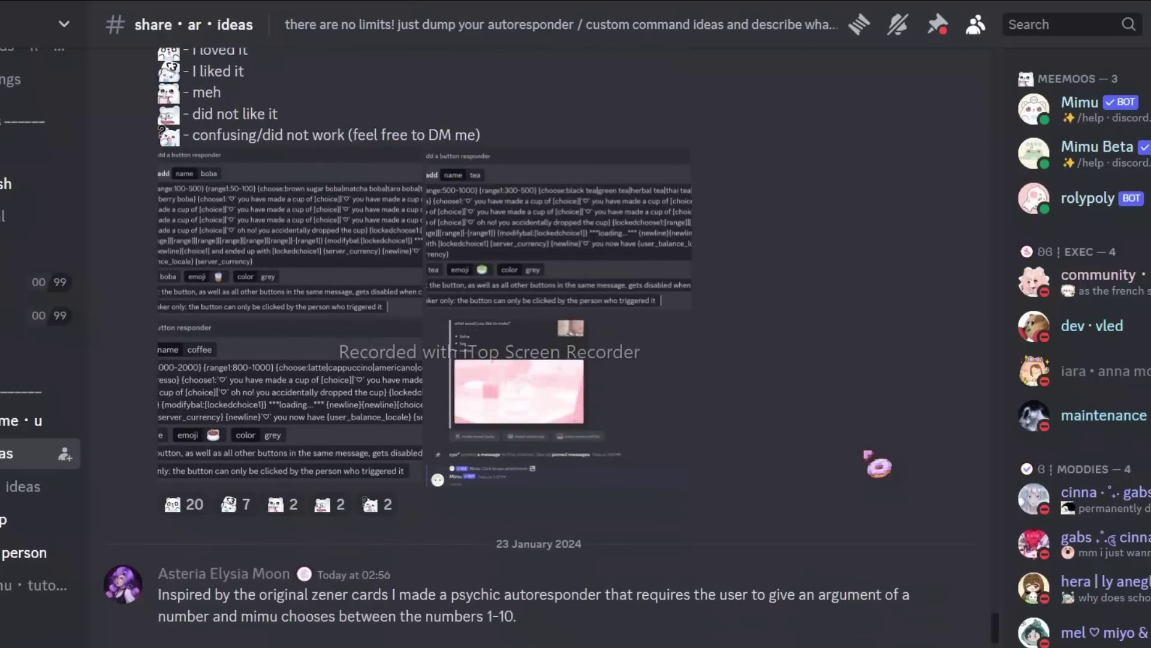
pyautogui.click(194, 510)
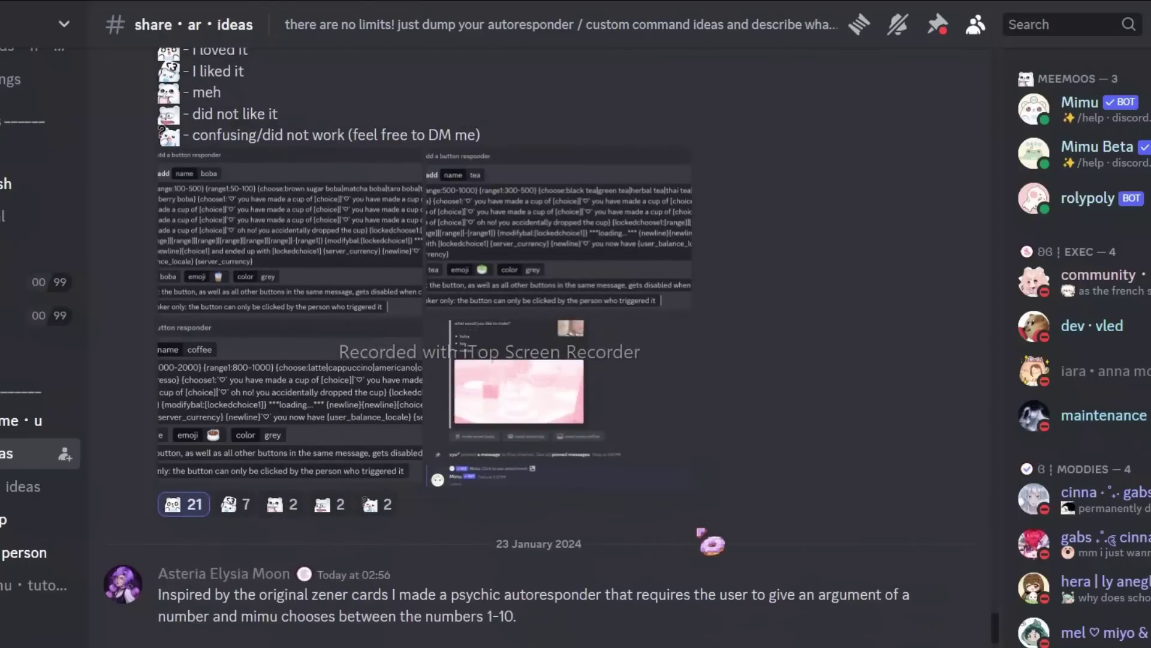